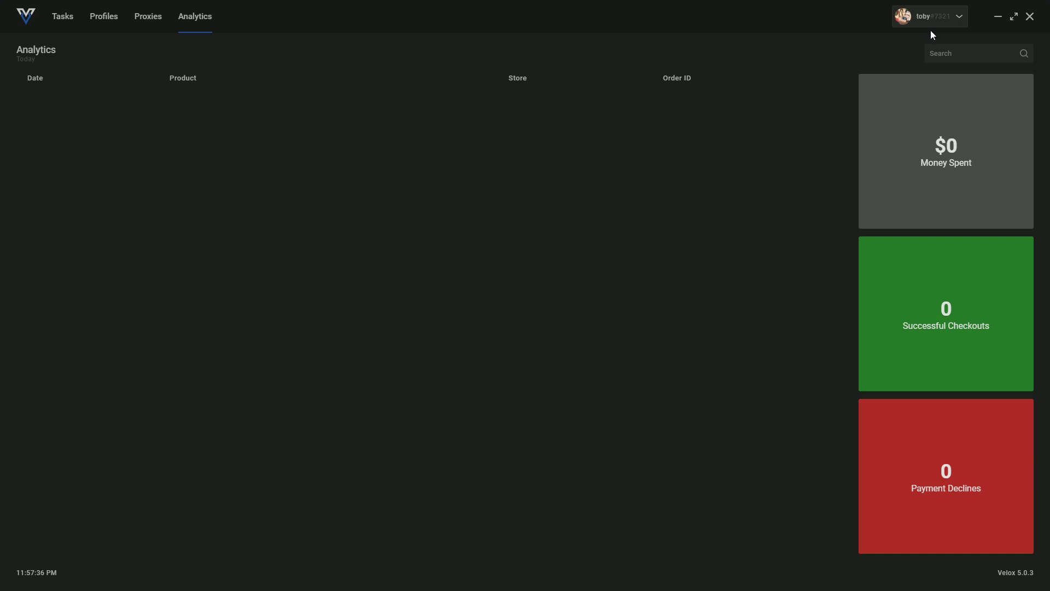
Look over the license panel and settings, check for updates and cancel an Essentials account import
left_click(942, 15)
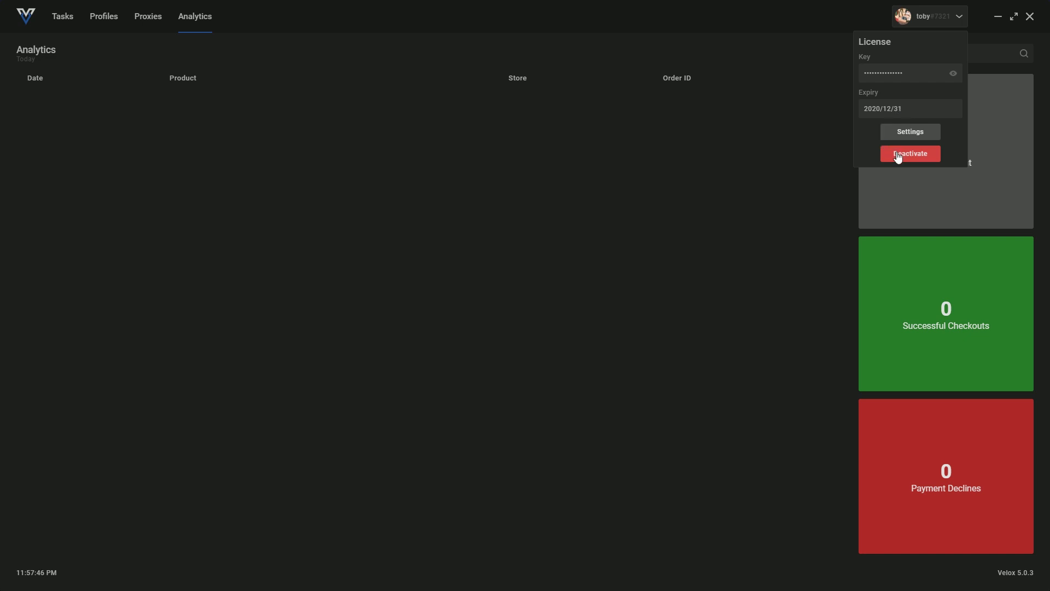
left_click(901, 136)
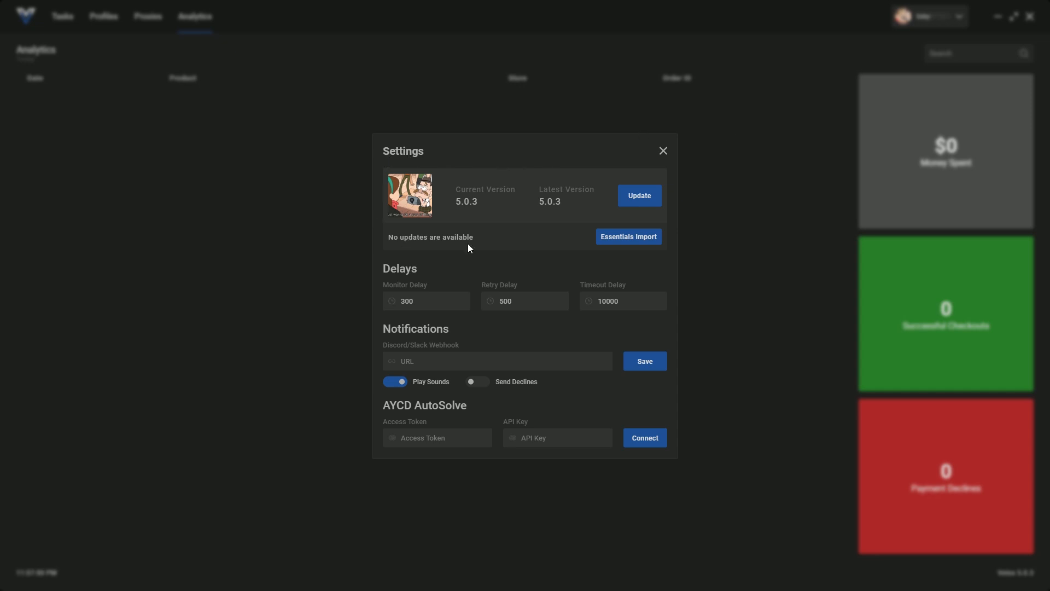
left_click(637, 197)
left_click(639, 245)
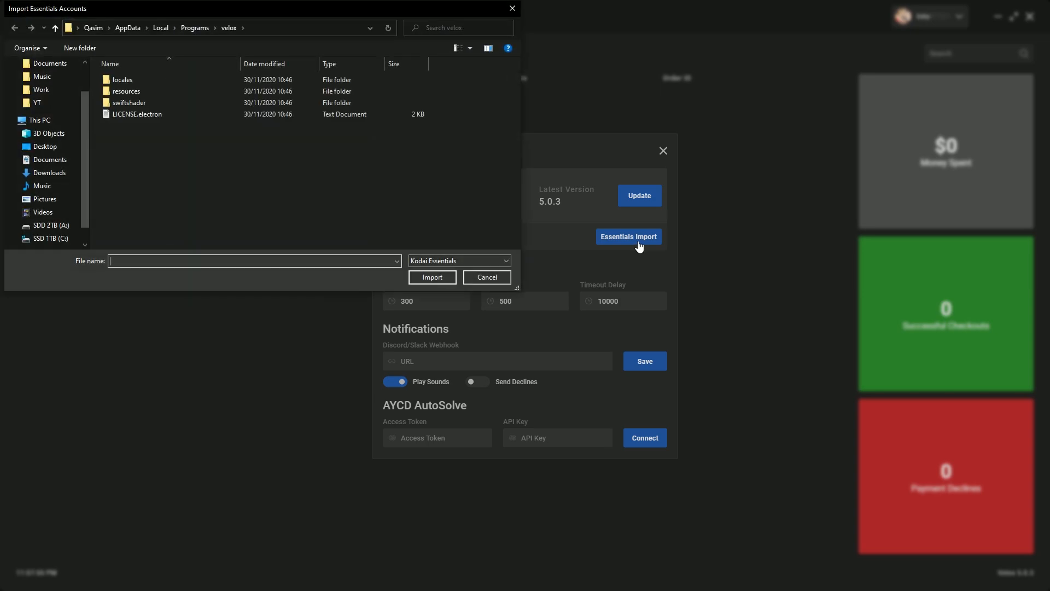
left_click(512, 8)
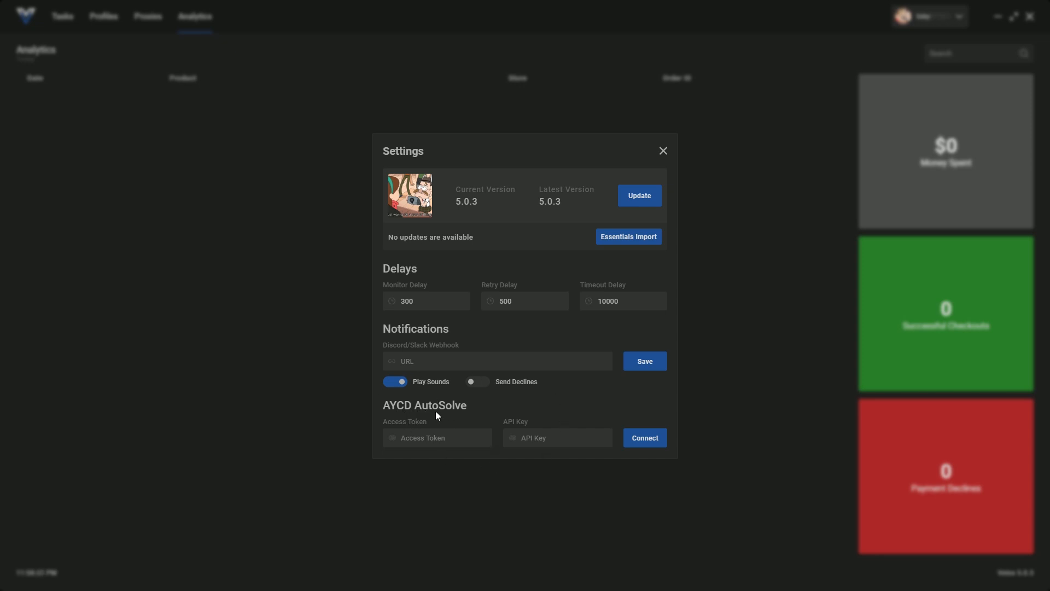
left_click(724, 452)
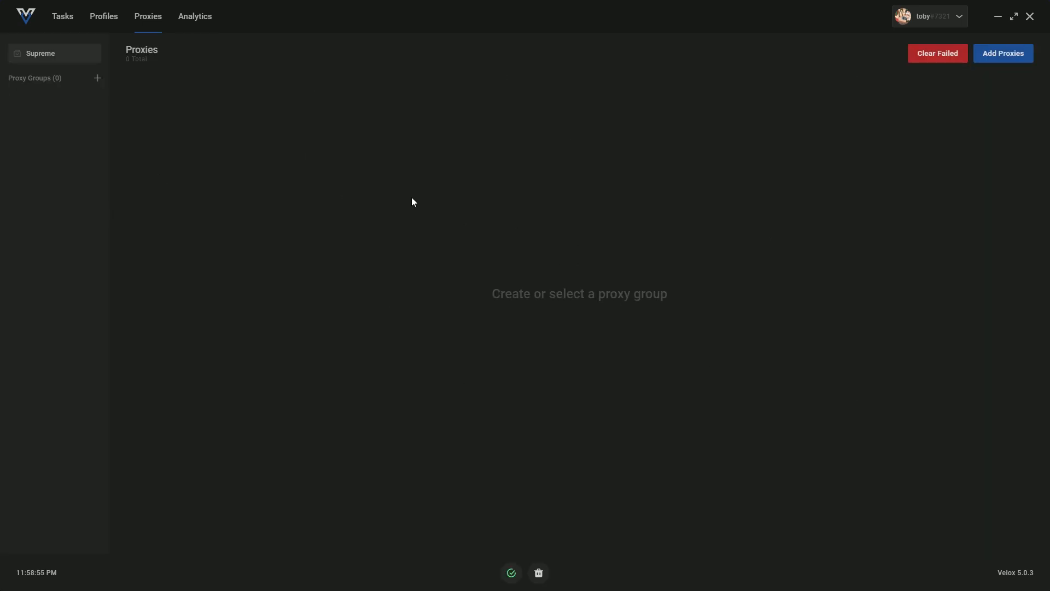
Add a new proxy group named 'Video Test'
left_click(97, 79)
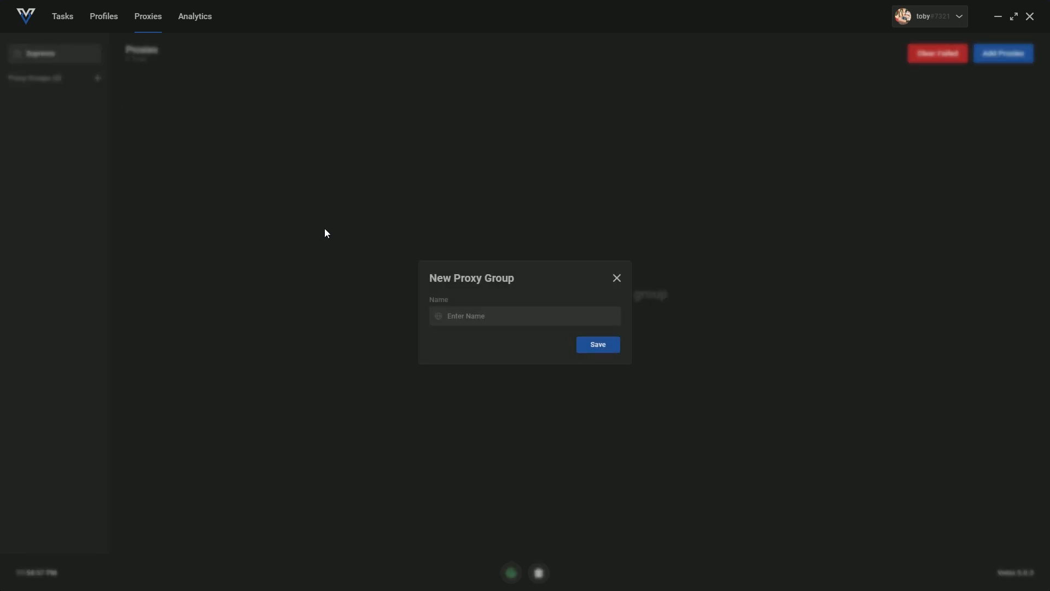
type("Video Test")
left_click(588, 348)
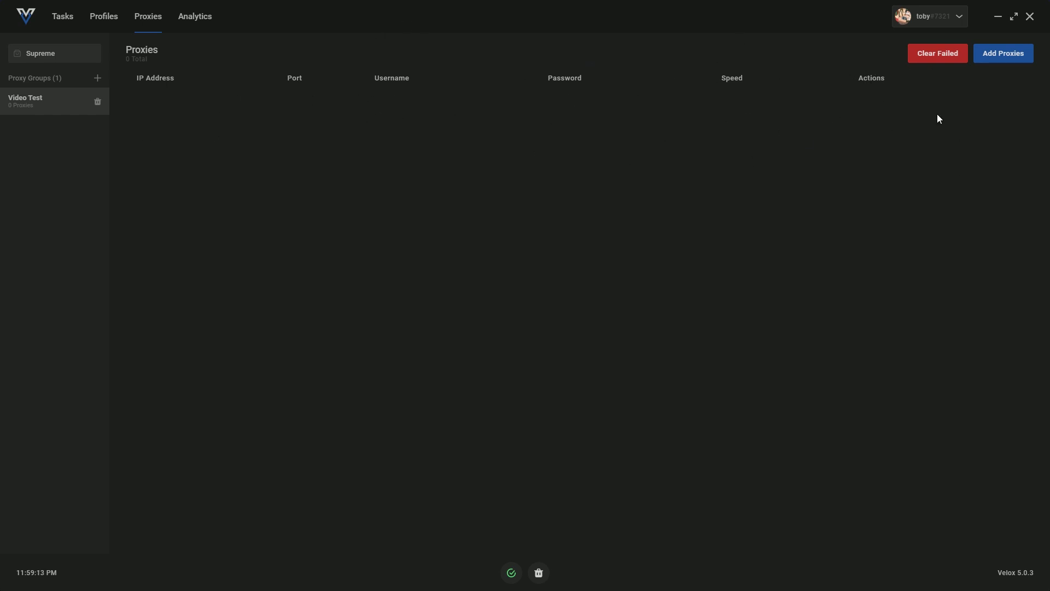
Paste the three proxies into the group, drop the blank first line and save
left_click(1002, 64)
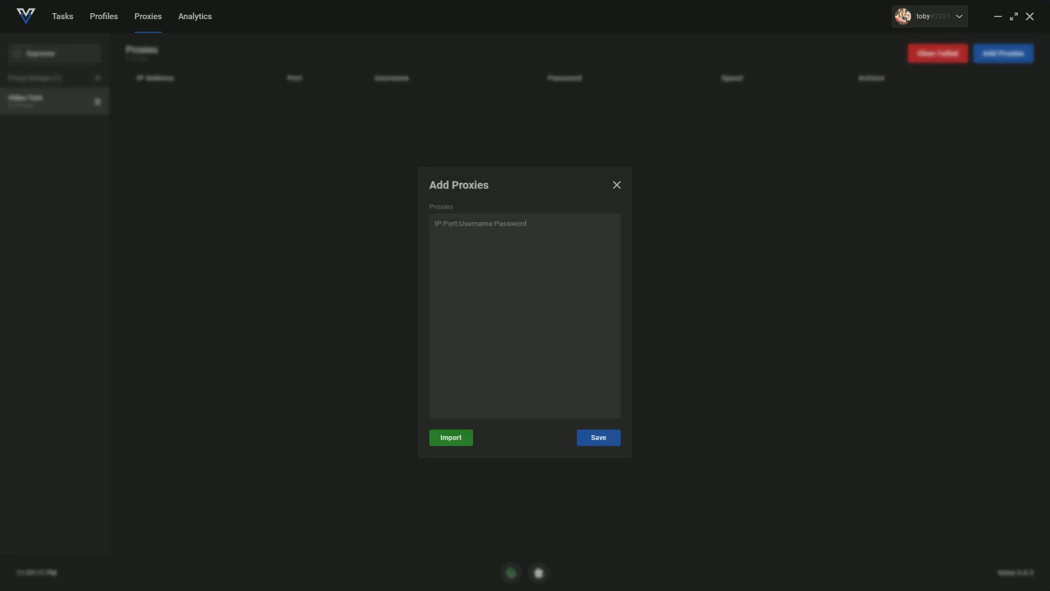
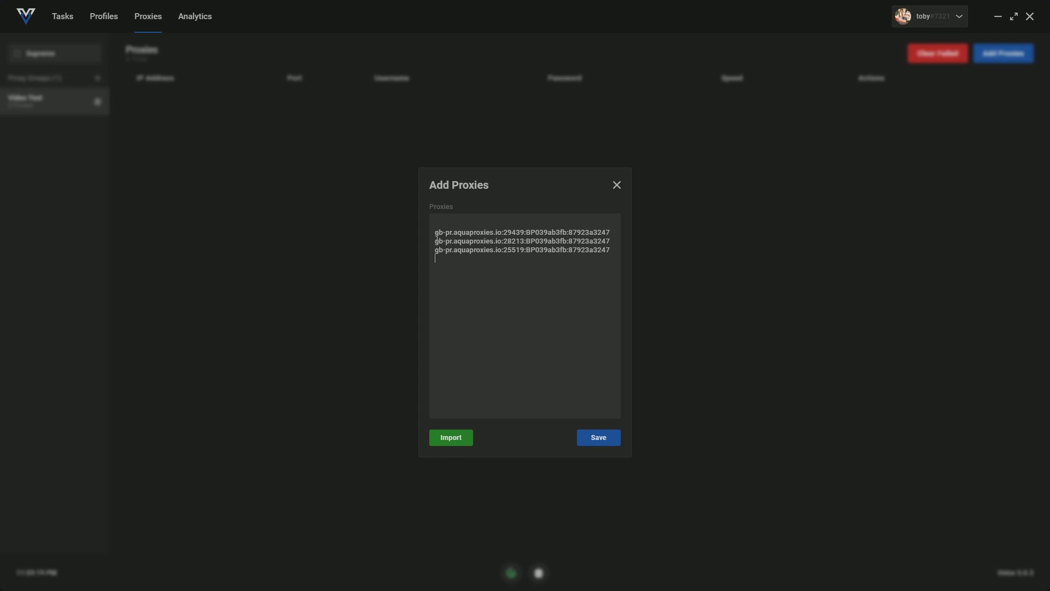
left_click(436, 235)
key("BackSpace")
left_click(450, 437)
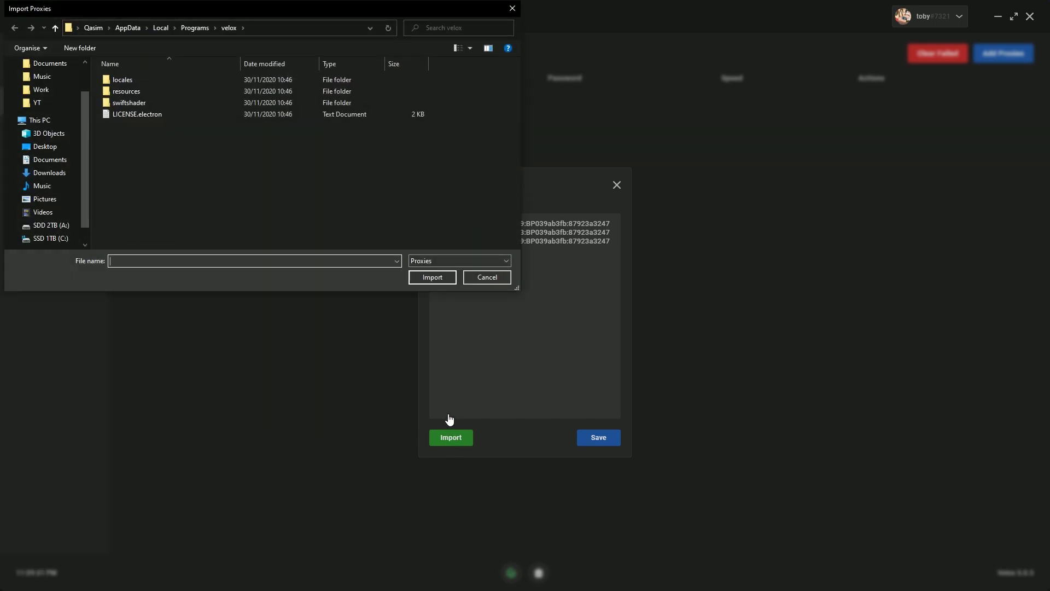
left_click(510, 8)
left_click(601, 444)
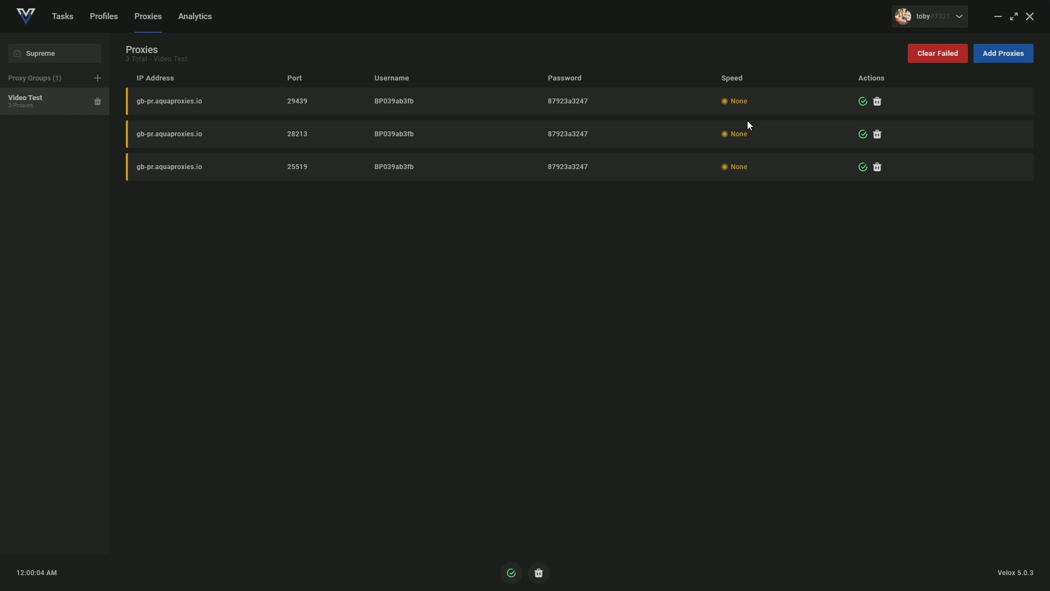
Speed-test each of the three proxies, then test all three again
left_click(862, 102)
left_click(864, 135)
left_click(863, 167)
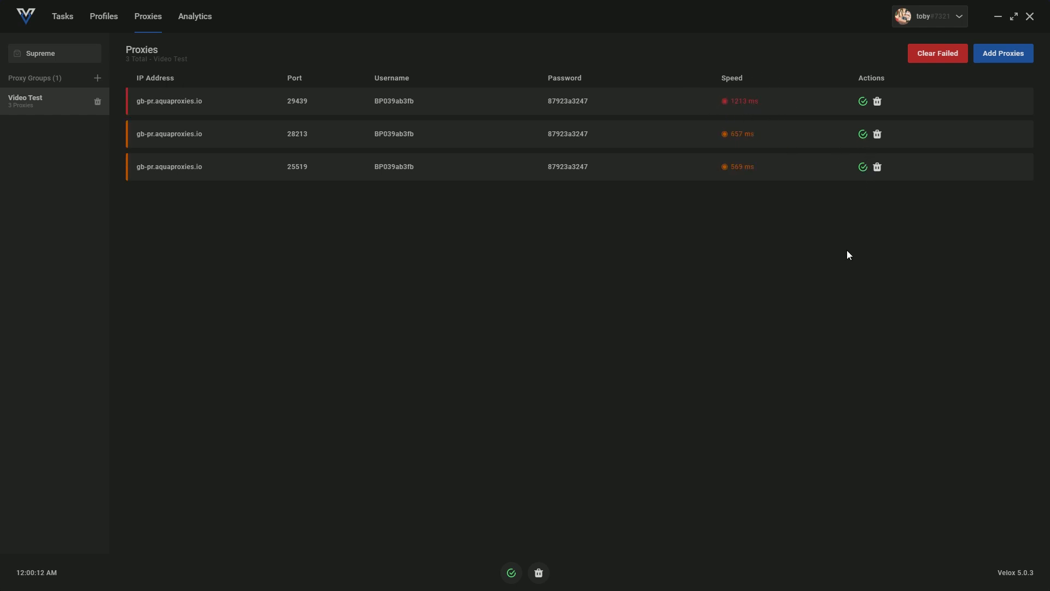
left_click(863, 102)
left_click(865, 136)
left_click(861, 167)
Test all proxies at once, then open and cancel the profile import and export dialogs
left_click(508, 578)
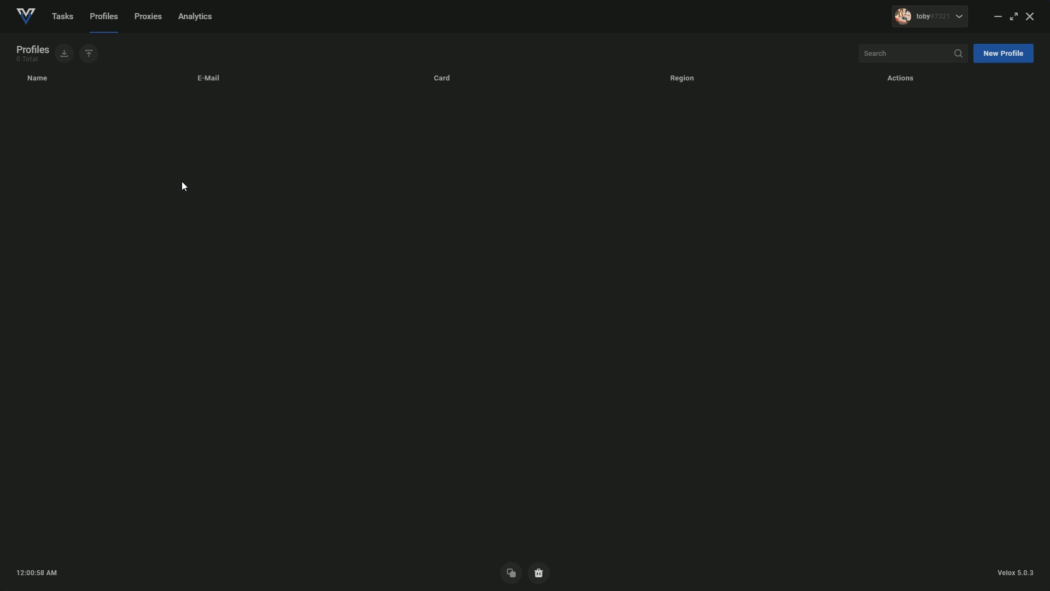
left_click(66, 55)
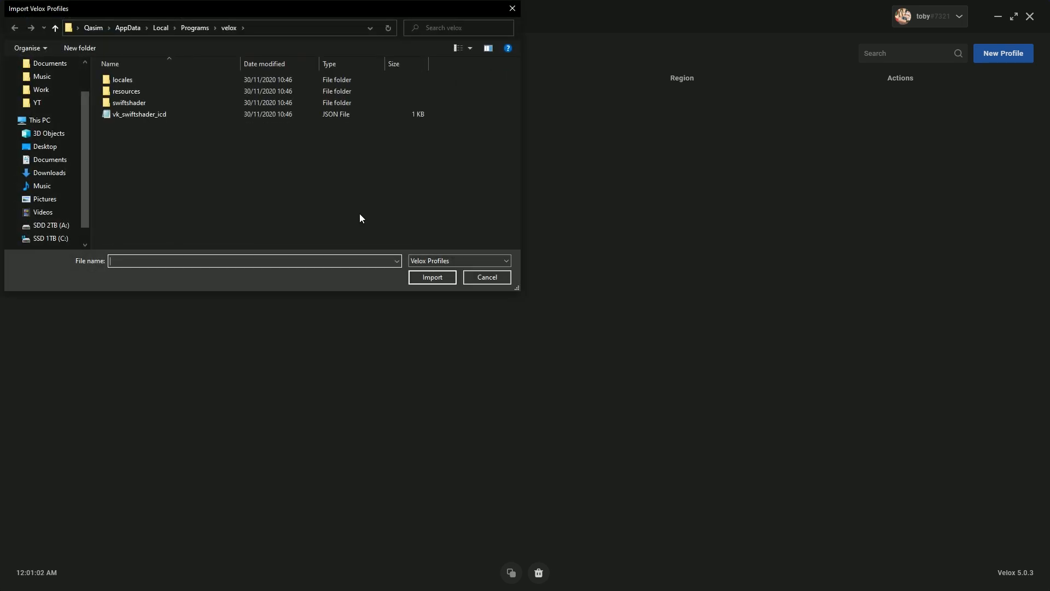
left_click(512, 8)
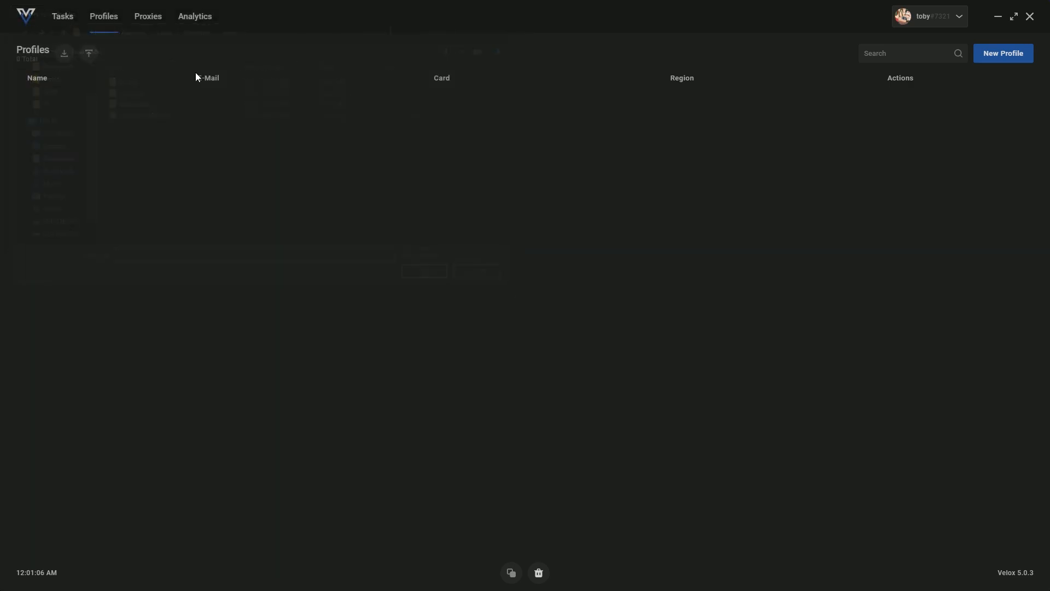
left_click(89, 54)
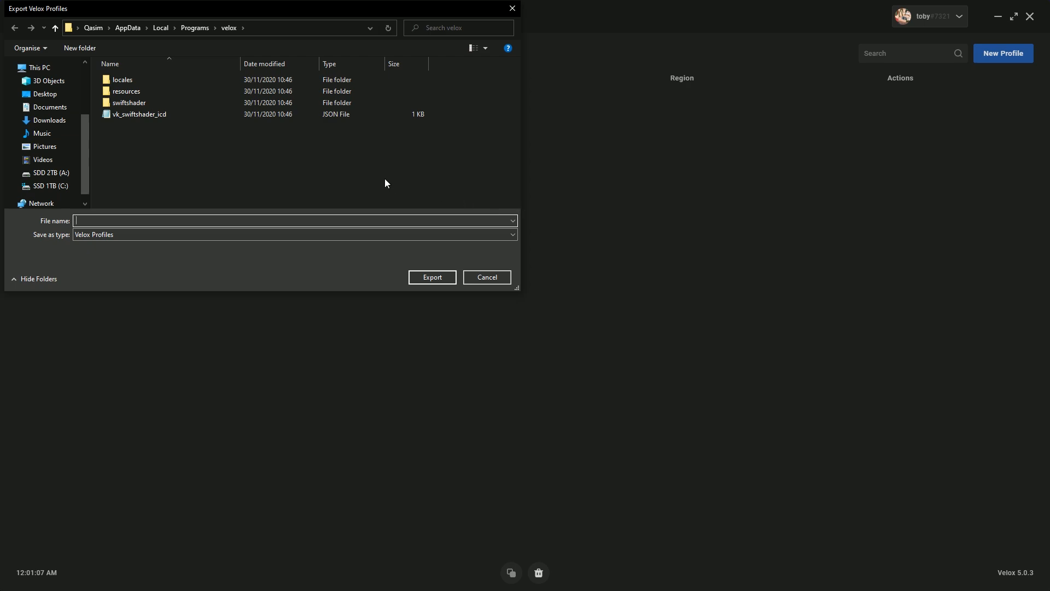
left_click(482, 279)
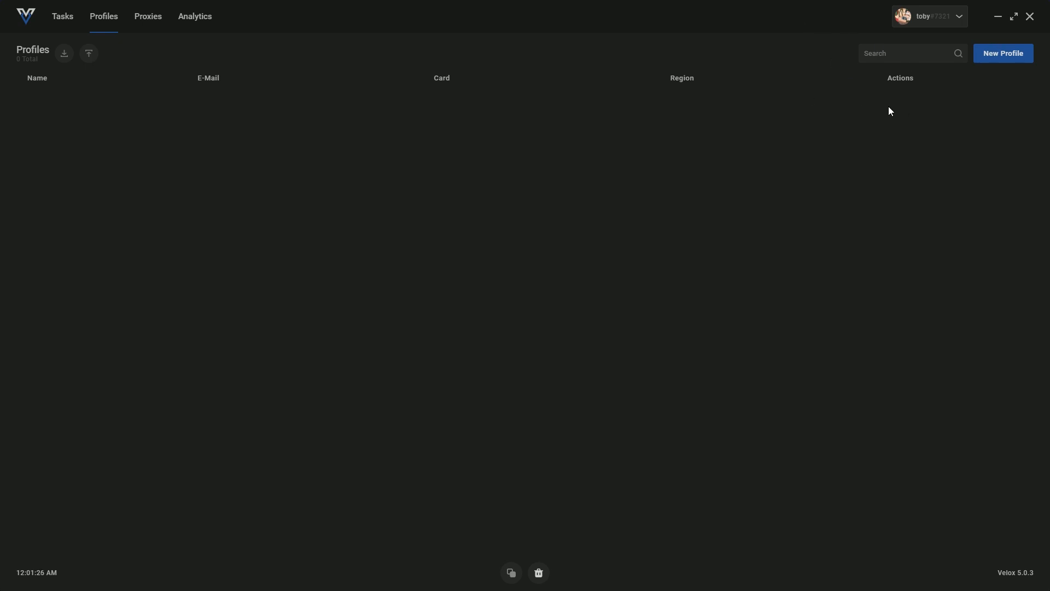
Save the Video Test profile with UK address, AMEX card and Europe region, then re-save unchanged
left_click(995, 61)
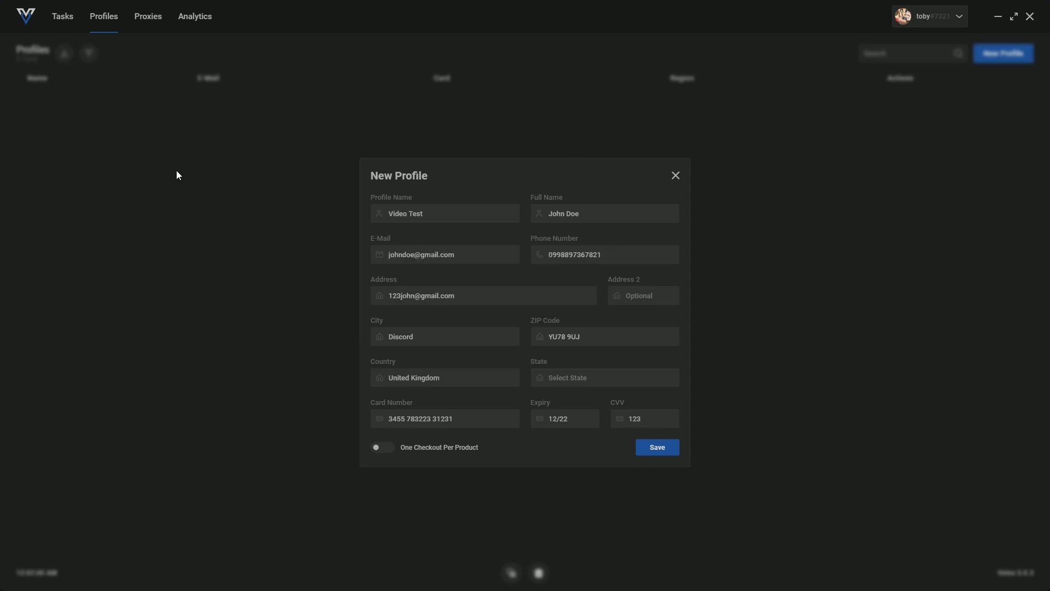
left_click(656, 448)
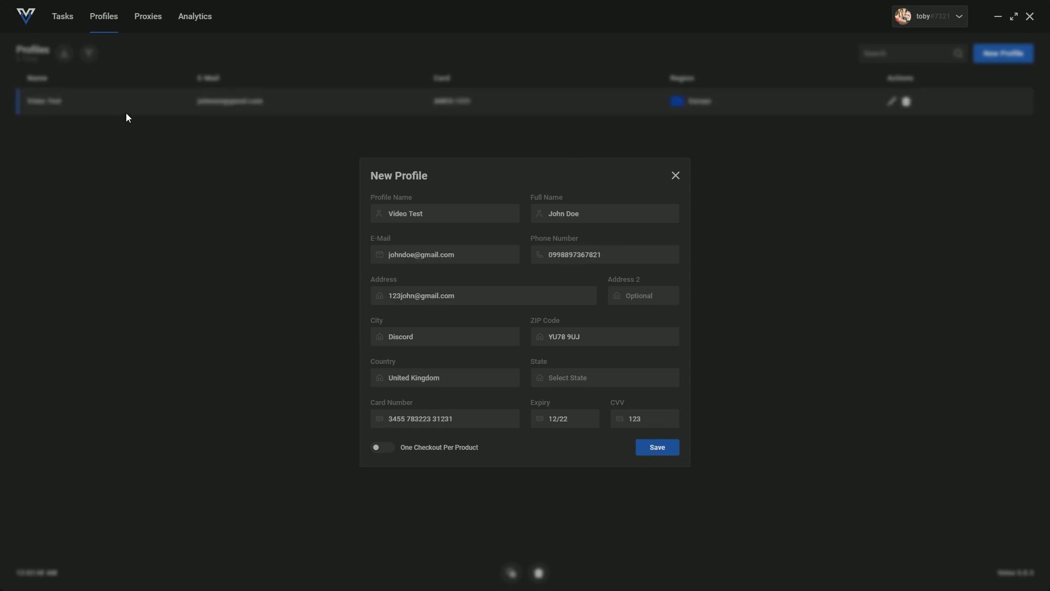
left_click(676, 175)
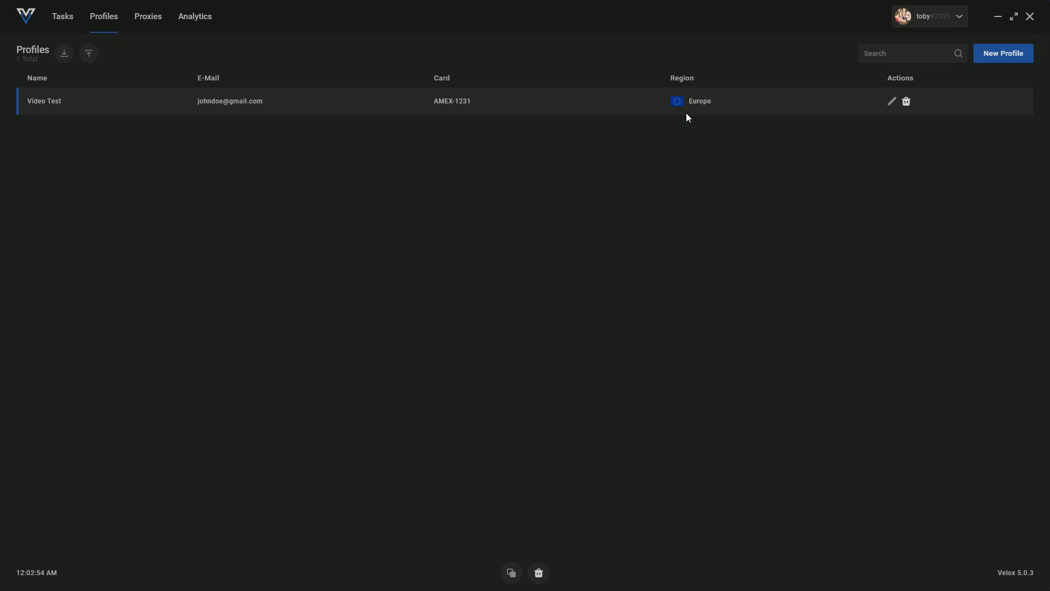
left_click(894, 103)
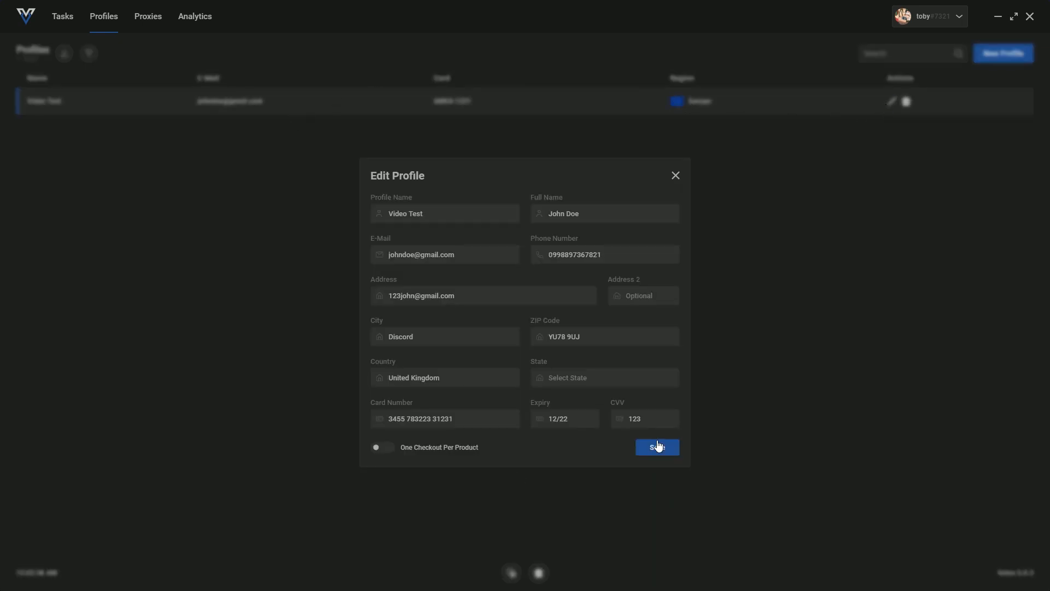
left_click(676, 176)
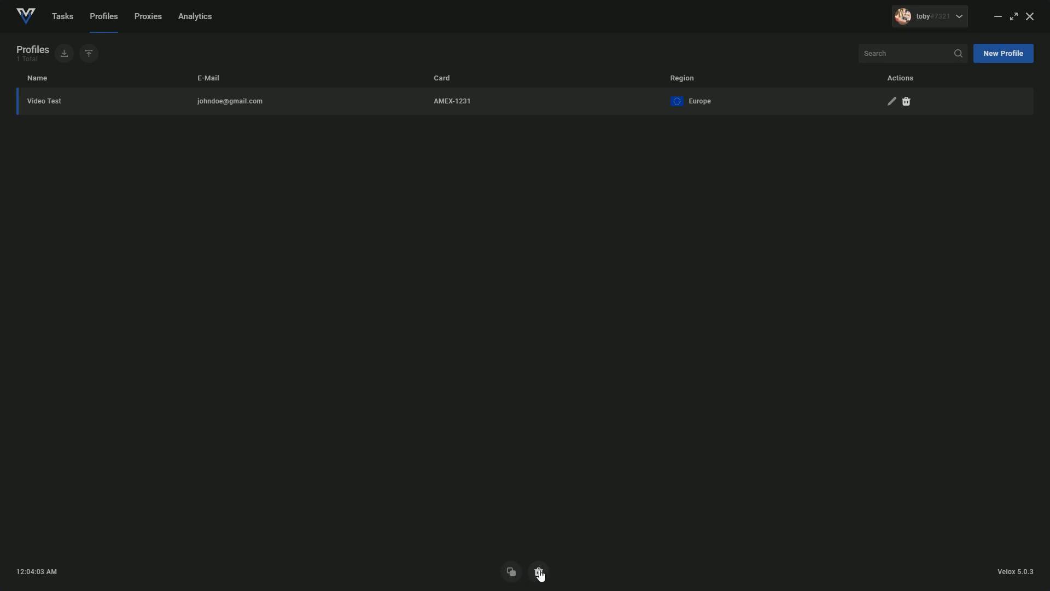
On the Tasks page, glance at the captcha solver options and task editor, closing both
left_click(57, 22)
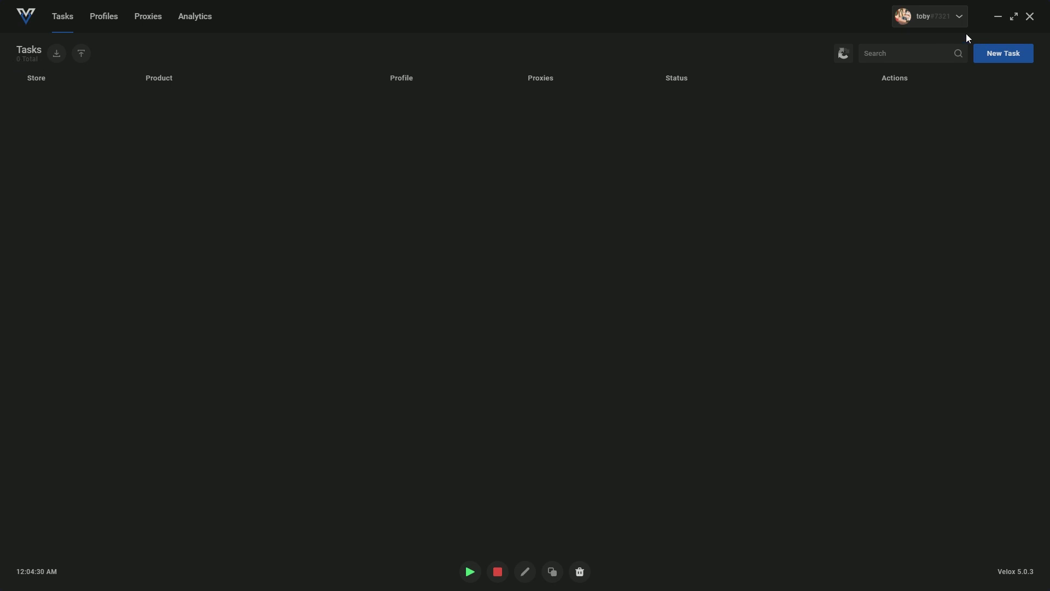
left_click(841, 58)
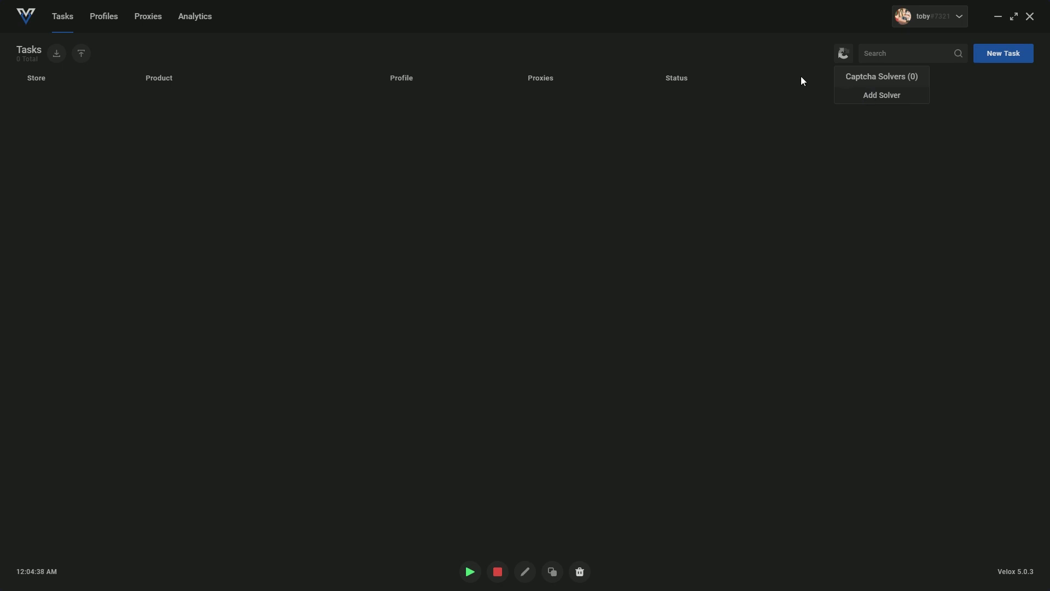
left_click(847, 57)
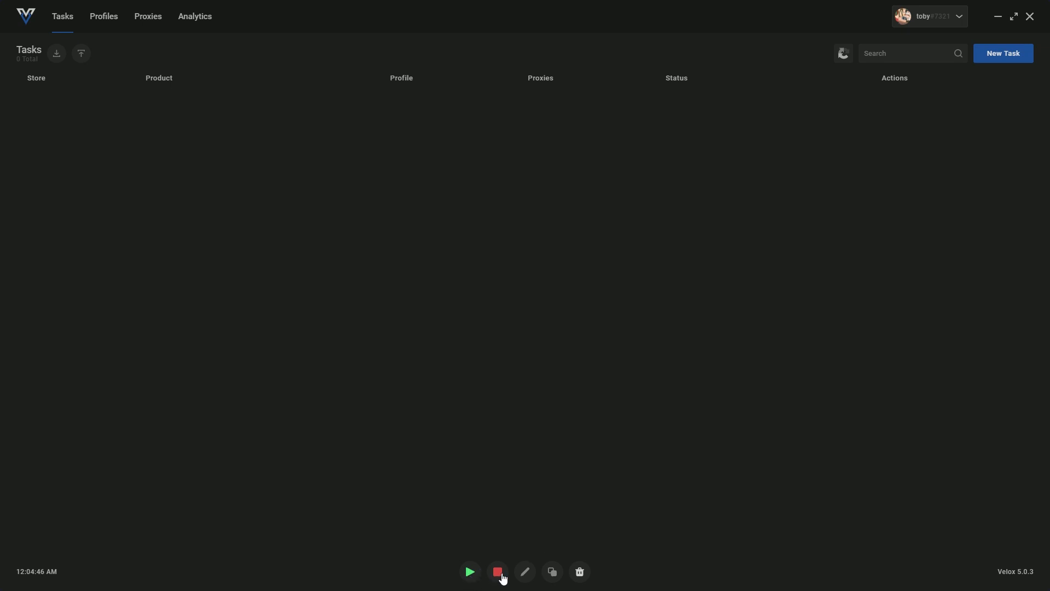
left_click(528, 578)
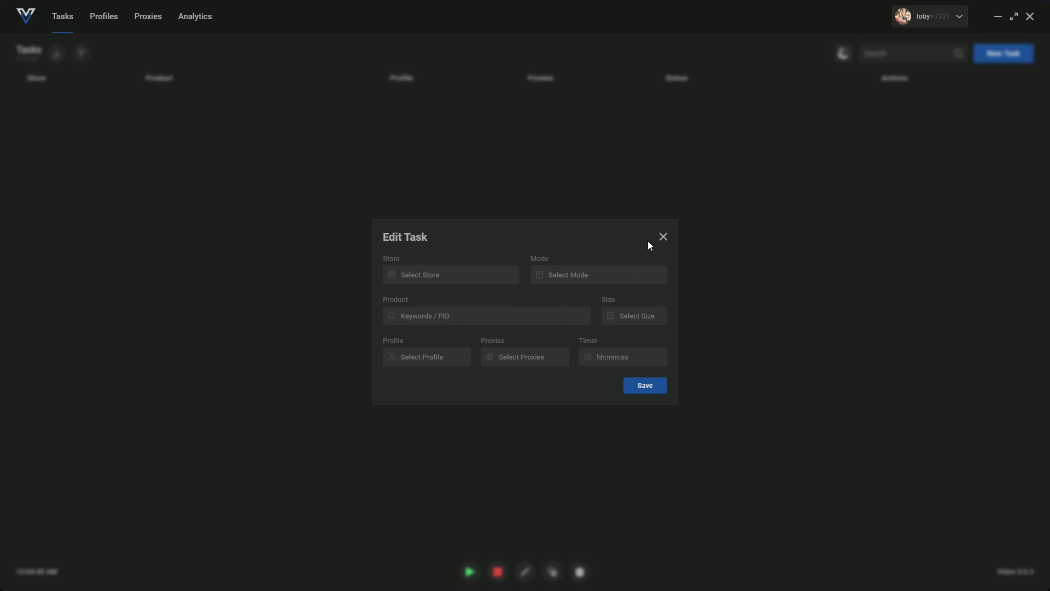
left_click(663, 240)
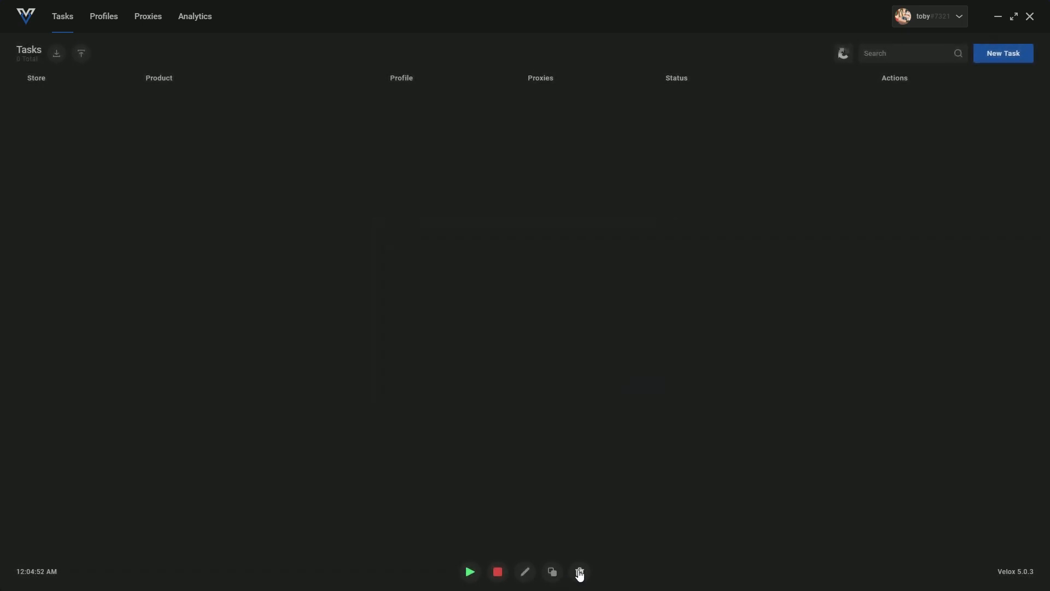
Start a new task with store Supreme EU, after trying Yeezy Supply, and mode Fast
left_click(1002, 56)
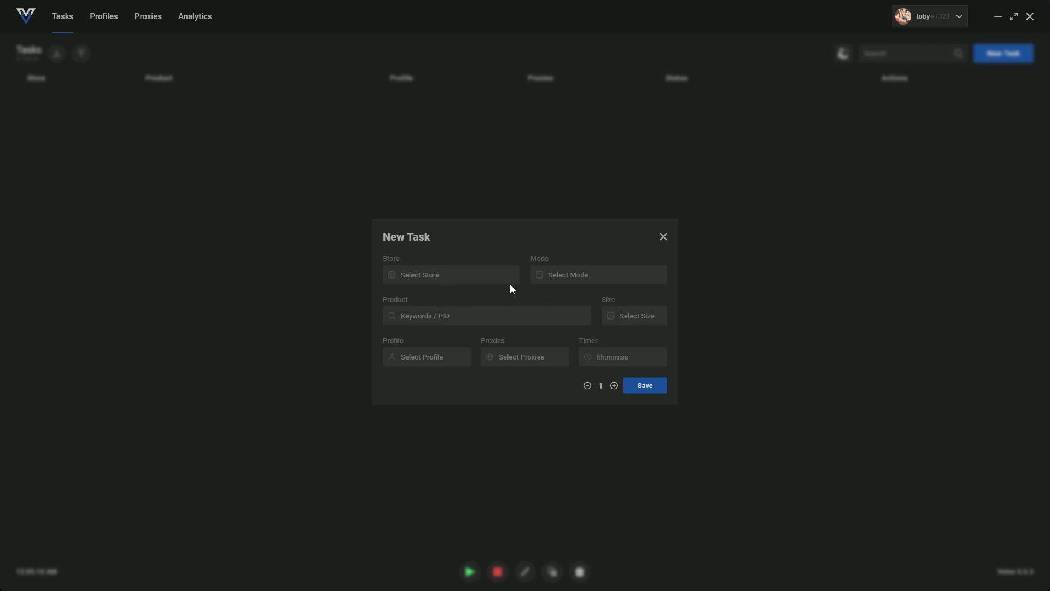
left_click(435, 282)
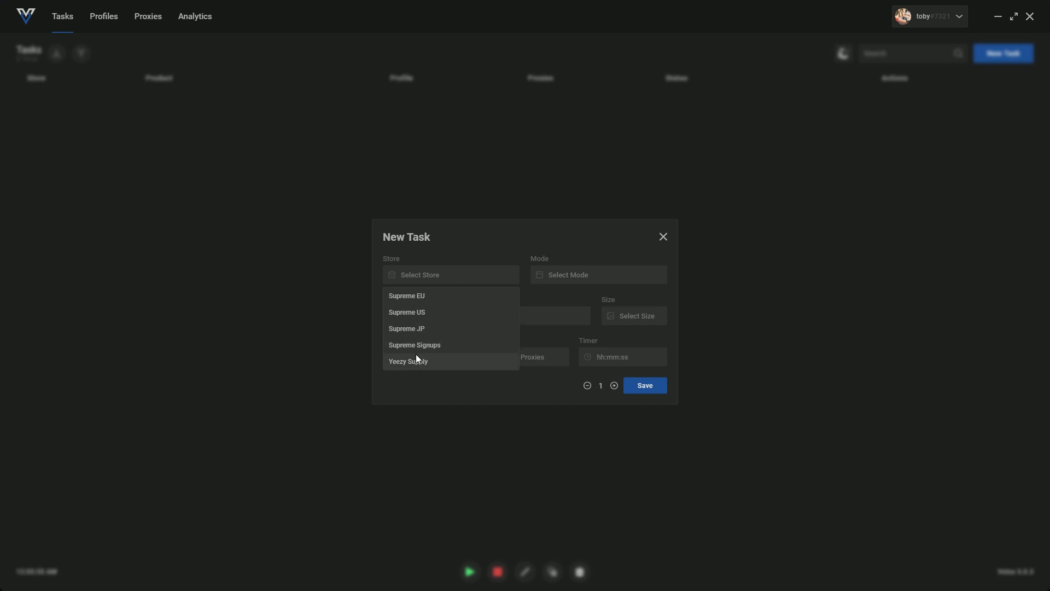
left_click(423, 295)
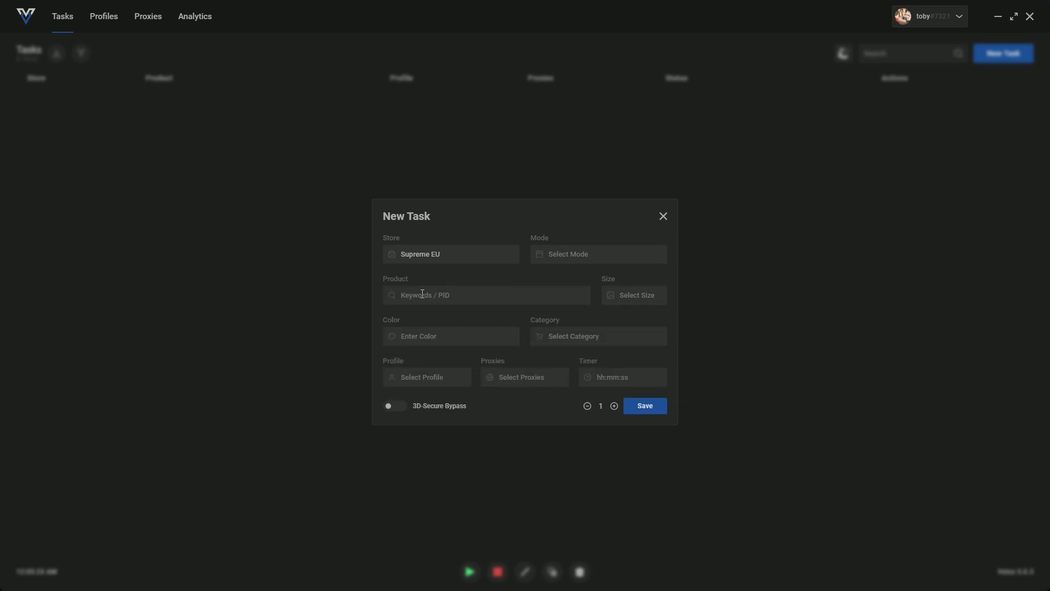
left_click(445, 260)
left_click(431, 340)
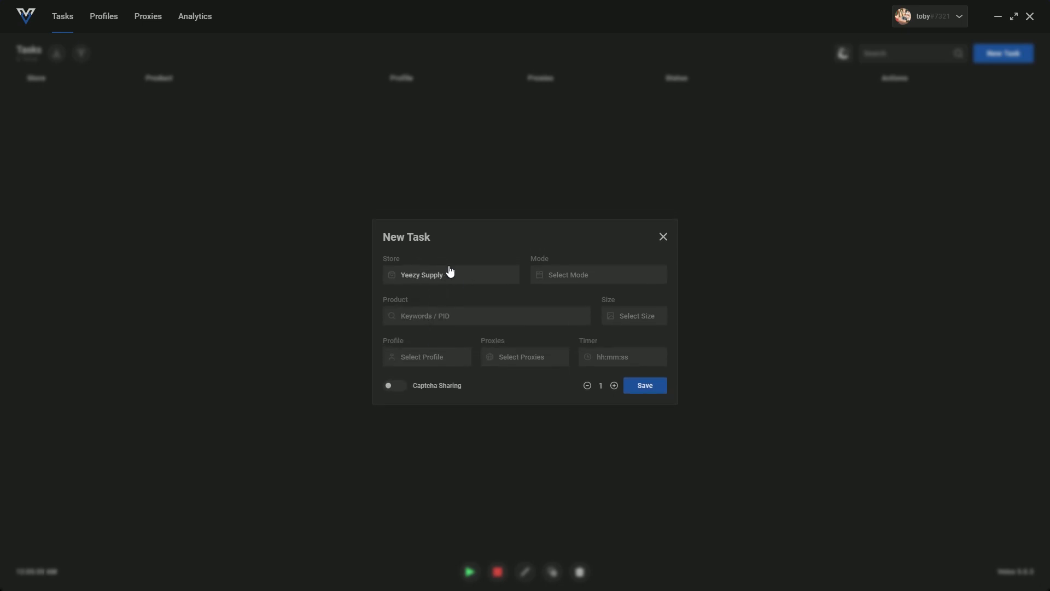
left_click(468, 283)
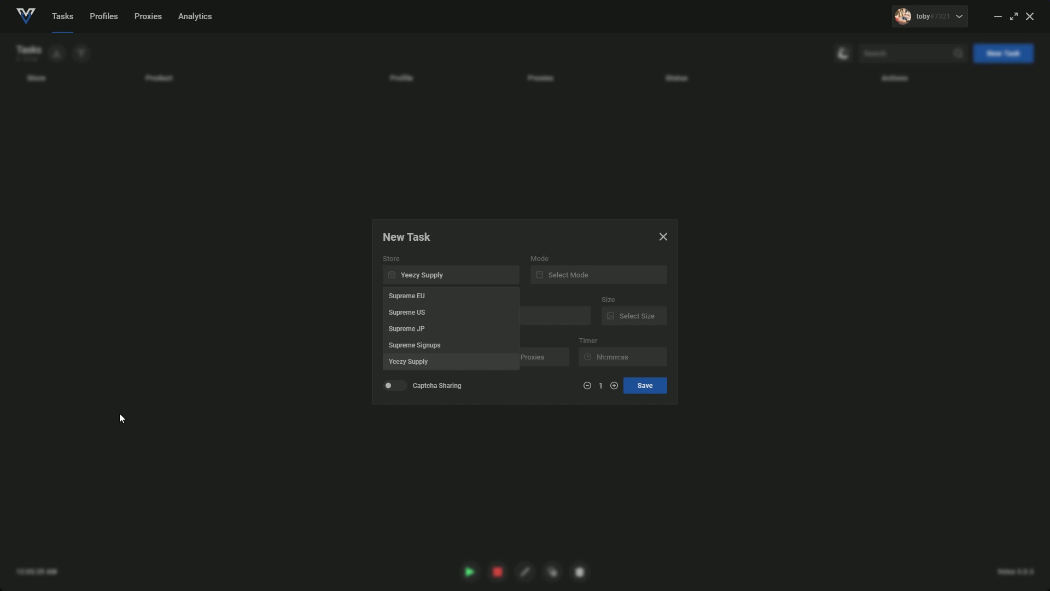
left_click(423, 298)
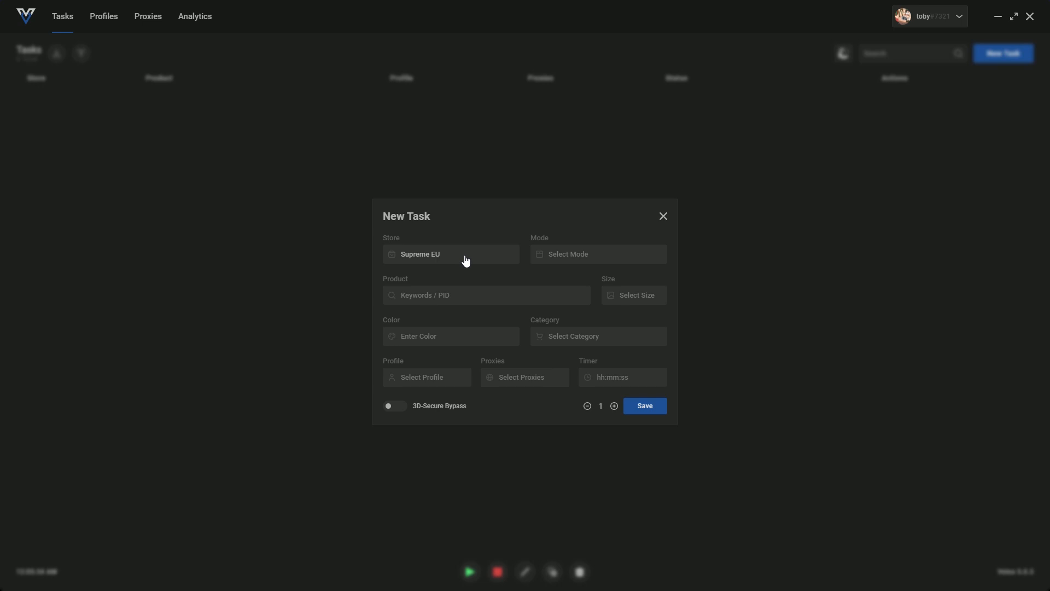
left_click(600, 262)
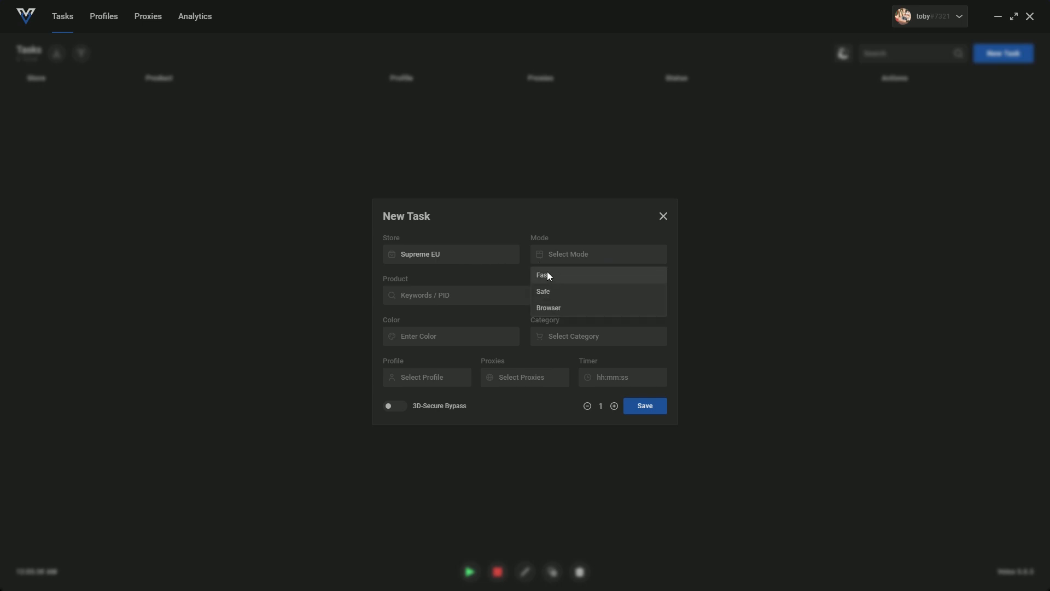
left_click(549, 276)
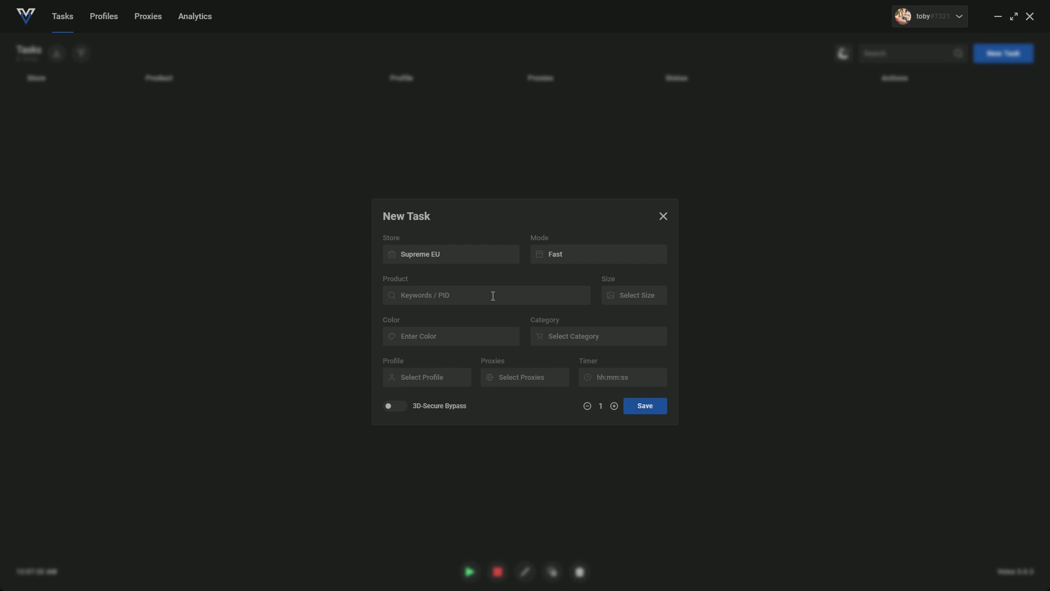
Type sample keywords 'air', 'force', '-' in Product, then dismiss the unsaved New Task form
left_click(491, 301)
type("air")
type("force")
type("-")
left_click(110, 322)
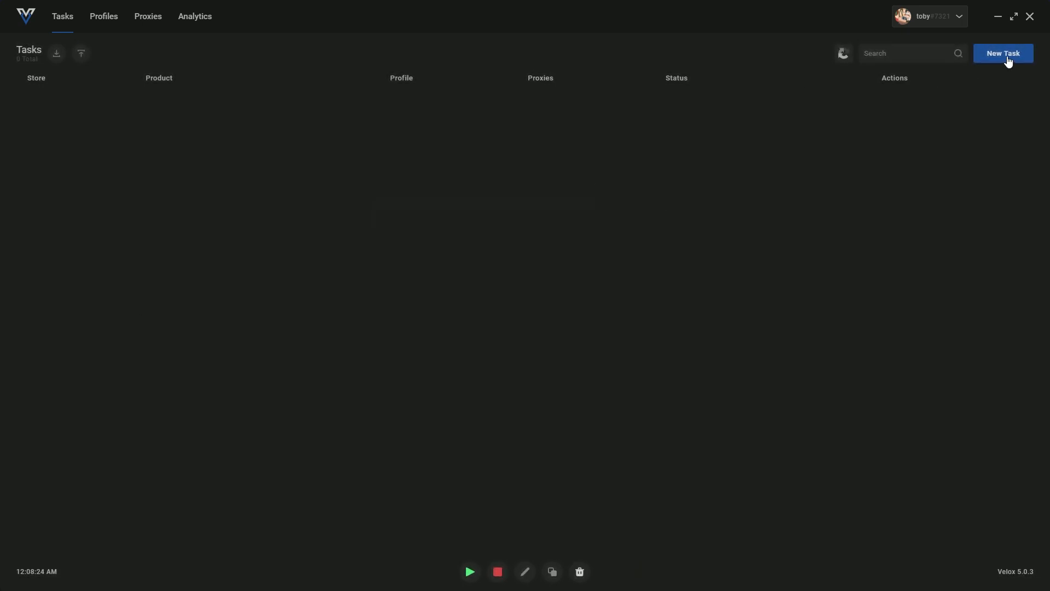
Open a fresh task form, clear the product keywords and browse the Size and Category lists
left_click(1010, 62)
triple_click(451, 298)
key("BackSpace")
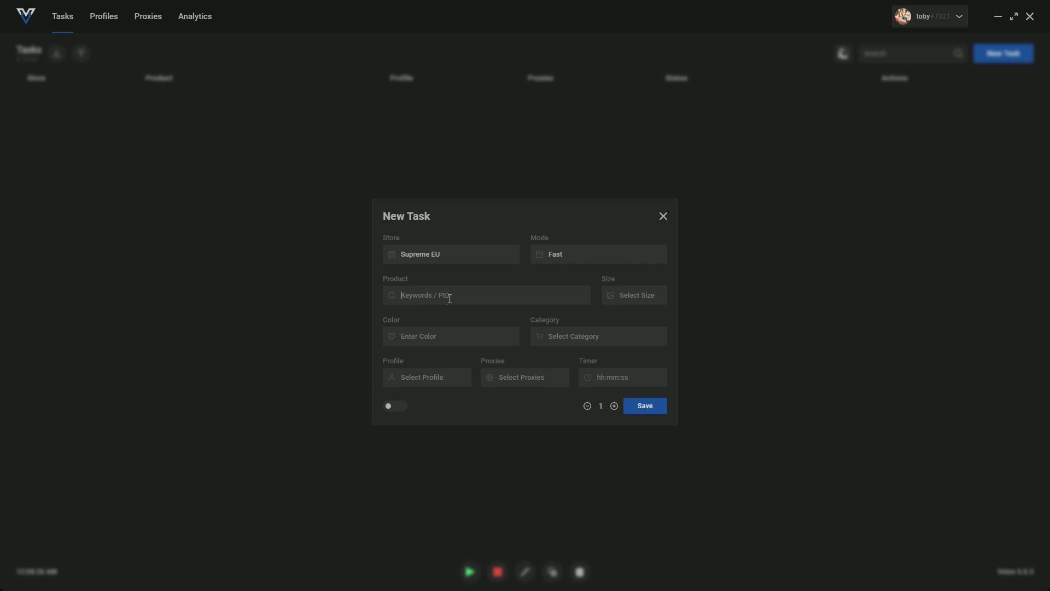
left_click(643, 297)
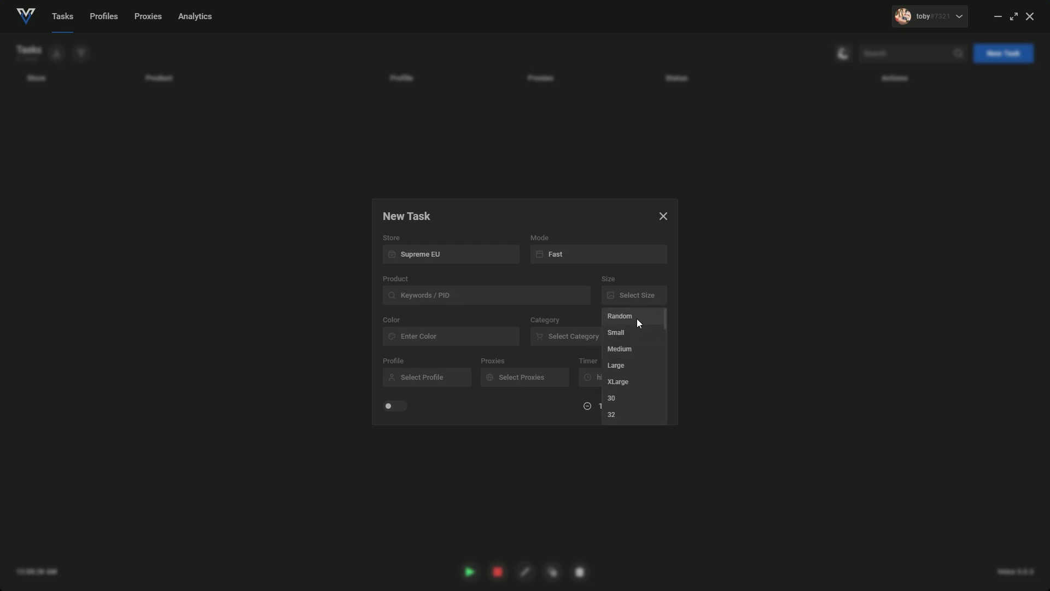
scroll(633, 330, "down", 5)
scroll(629, 356, "up", 4)
scroll(628, 374, "up", 1)
left_click(580, 315)
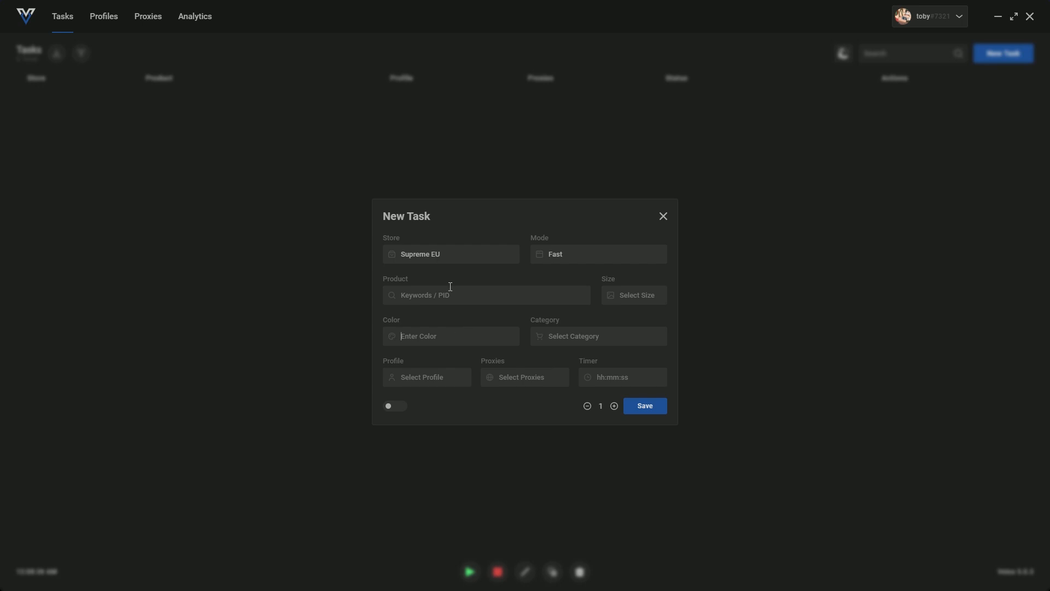
left_click(598, 335)
scroll(569, 383, "down", 3)
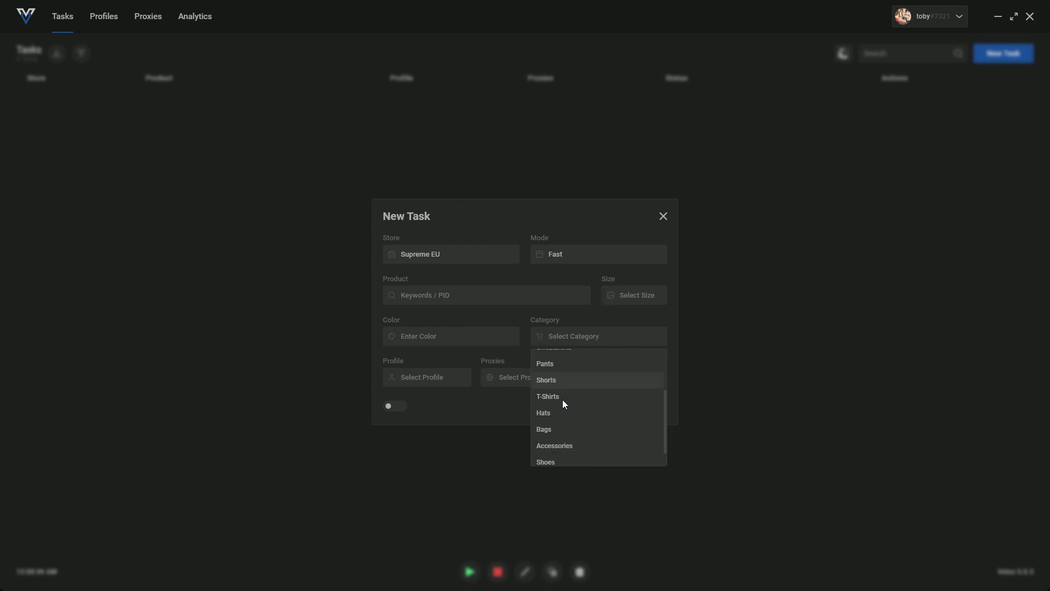
Choose Video Test as both the profile and the proxy group
left_click(441, 378)
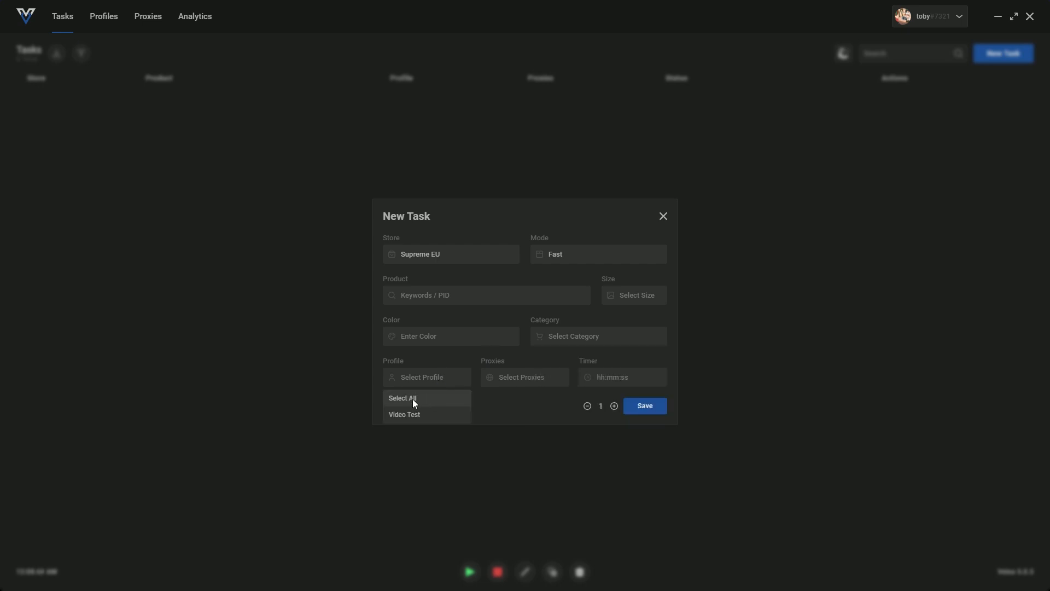
left_click(419, 415)
left_click(500, 379)
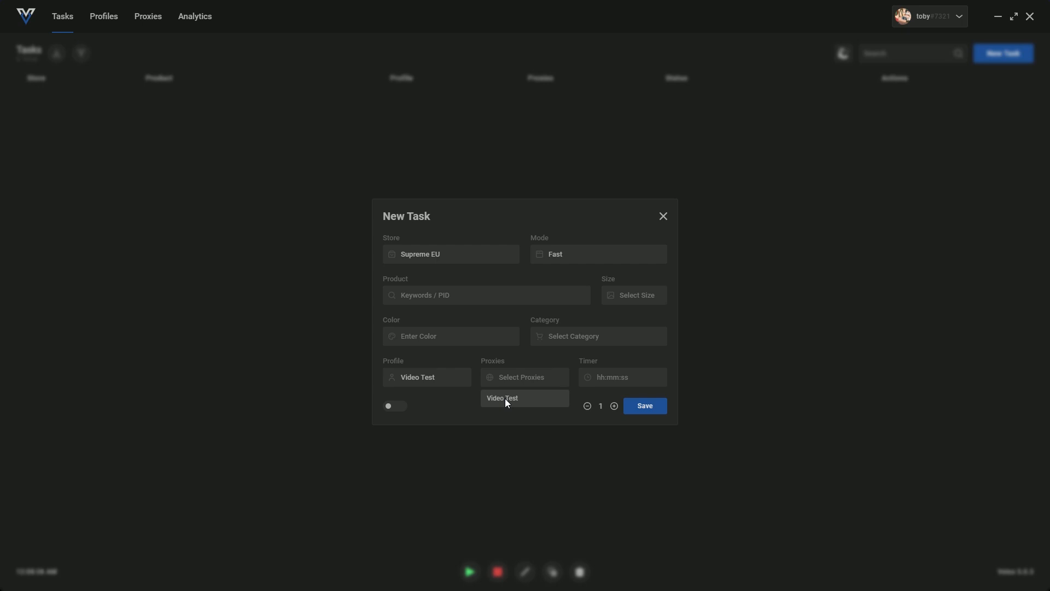
left_click(508, 403)
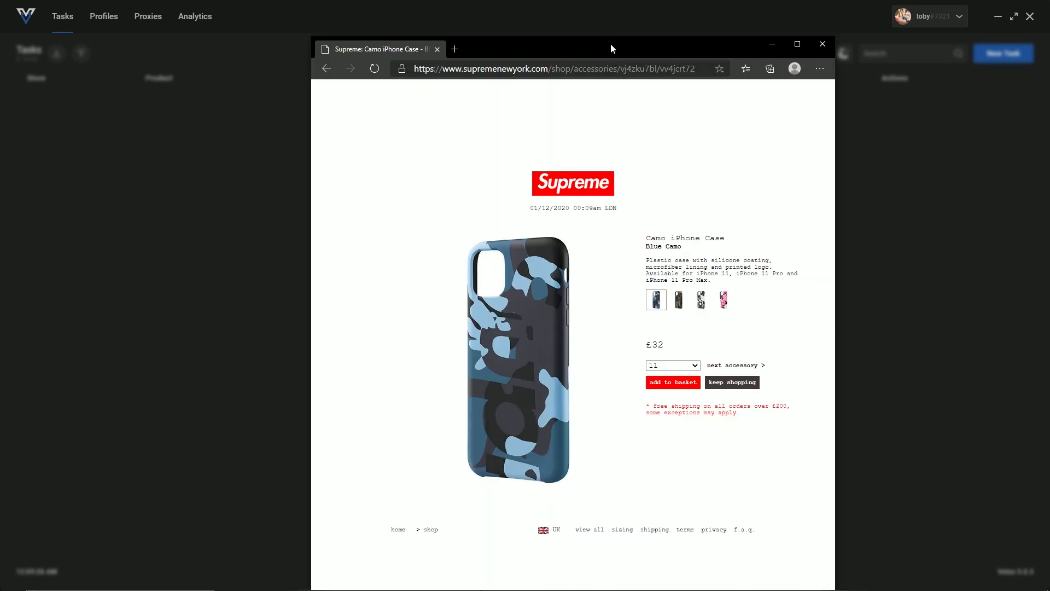
Review the Camo iPhone Case model list in Edge, keeping 11, then drag Edge aside
mouse_move(610, 44)
left_mouse_down()
mouse_move(625, 56)
mouse_move(620, 48)
left_mouse_up()
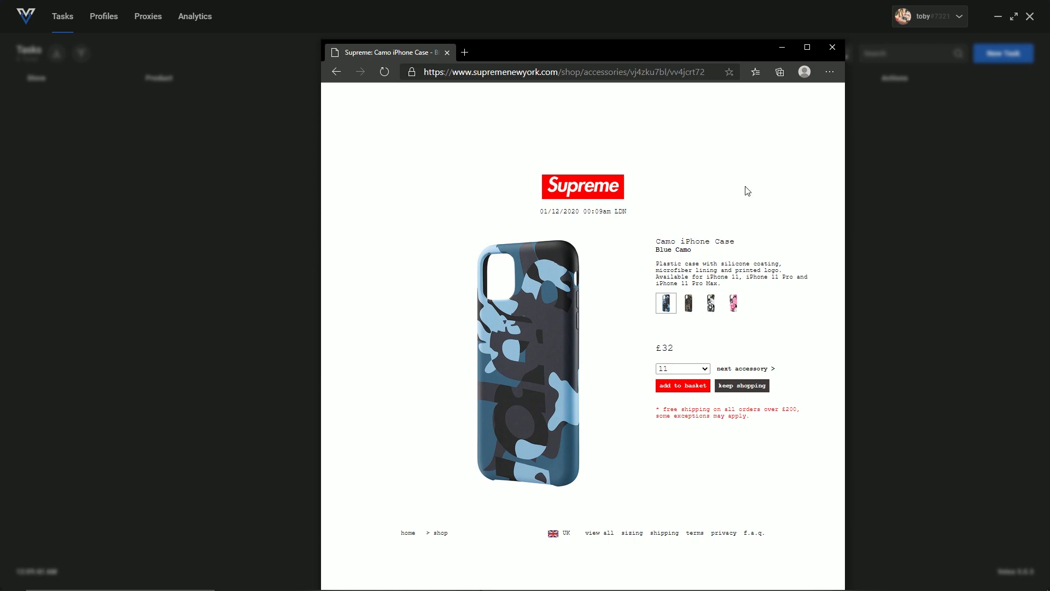
left_click(666, 371)
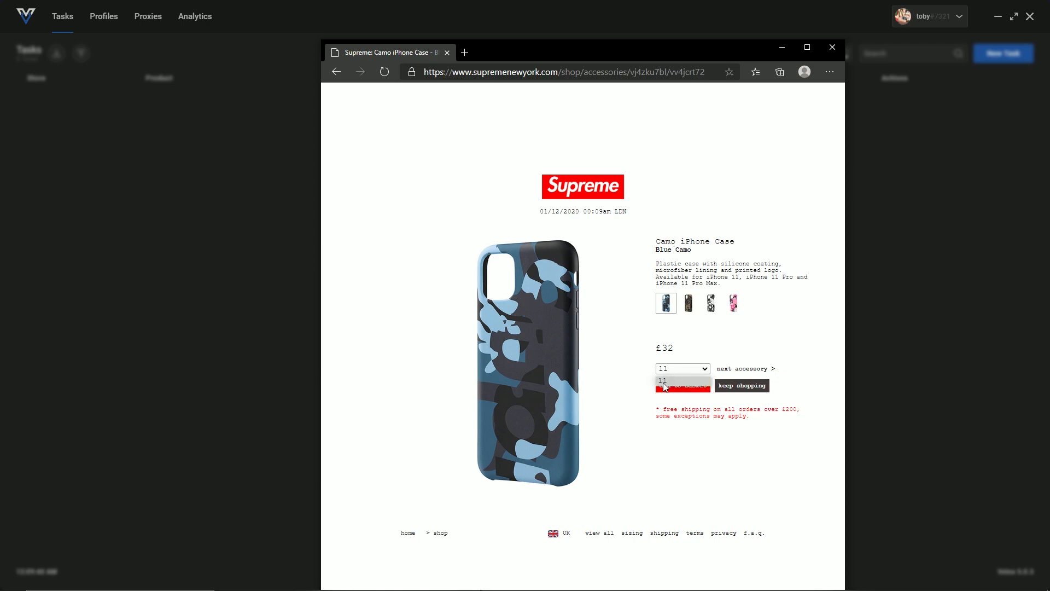
left_click(665, 386)
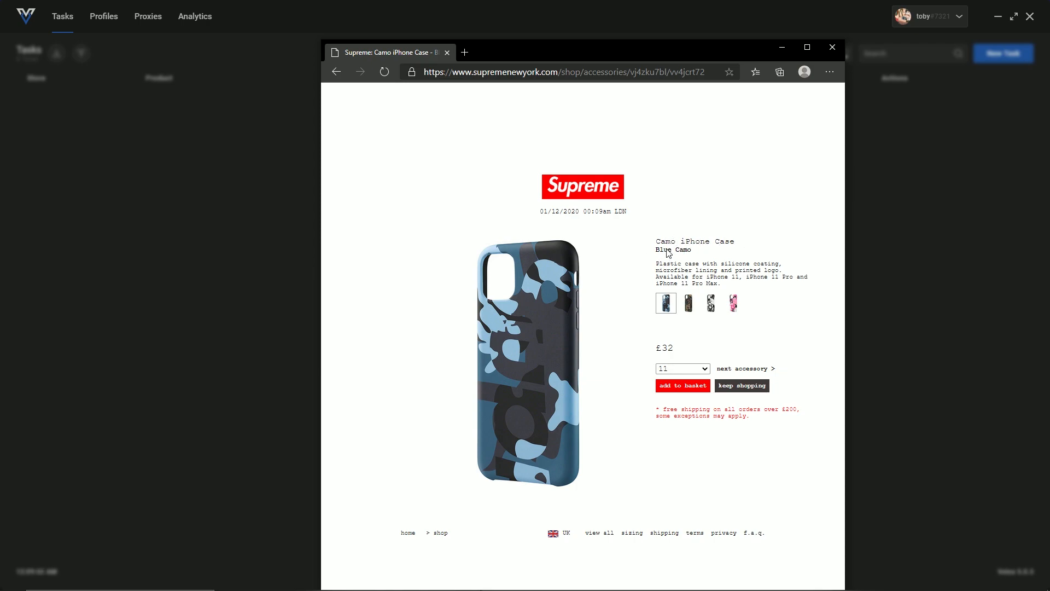
left_click_drag(580, 51, 1049, 51)
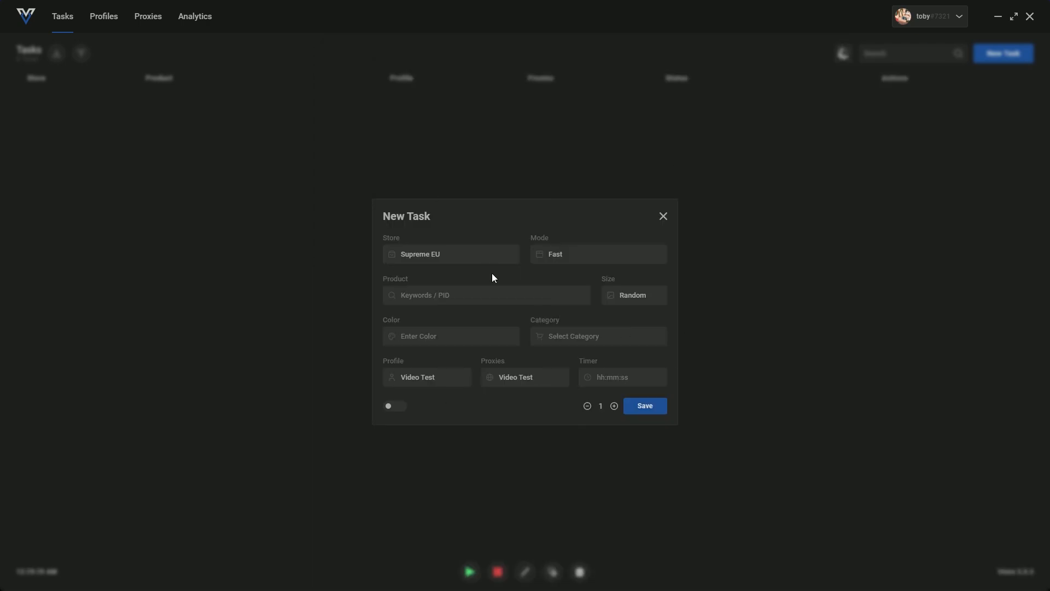
Revisit the size list, set the colour to Blue and the category to Accessories
left_click(650, 296)
left_click(623, 311)
left_click(435, 338)
type("Blue")
left_click(590, 337)
left_click(583, 423)
Enter product keywords 'camp, iphone, case' and adjust the task quantity, erasing the typed 375
left_click(439, 295)
type("ca")
type("mp")
type(", iphone, case")
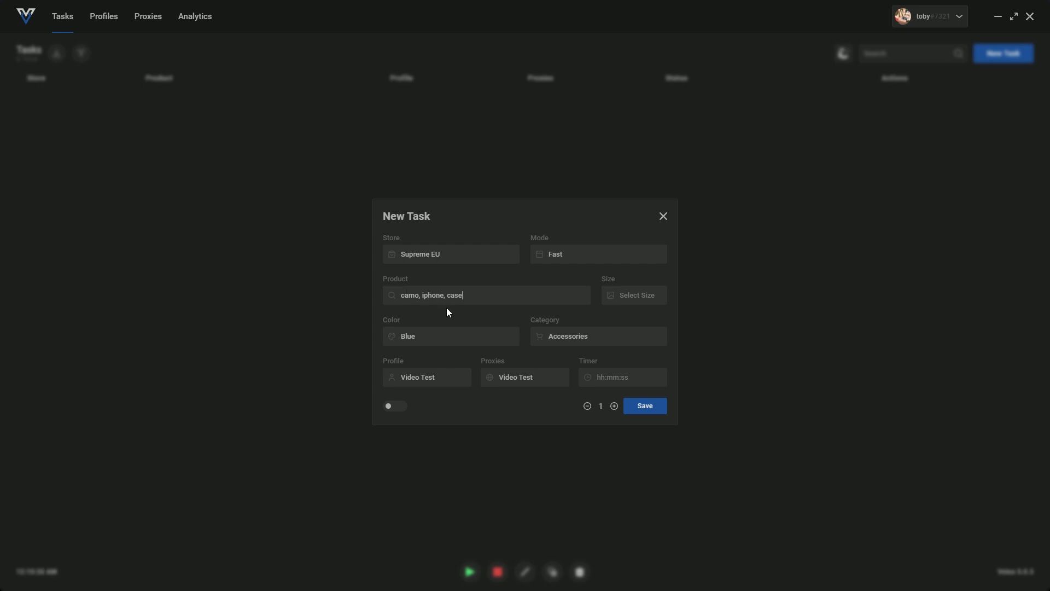
left_click(614, 406)
double_click(604, 407)
type("375")
key("BackSpace")
key("BackSpace")
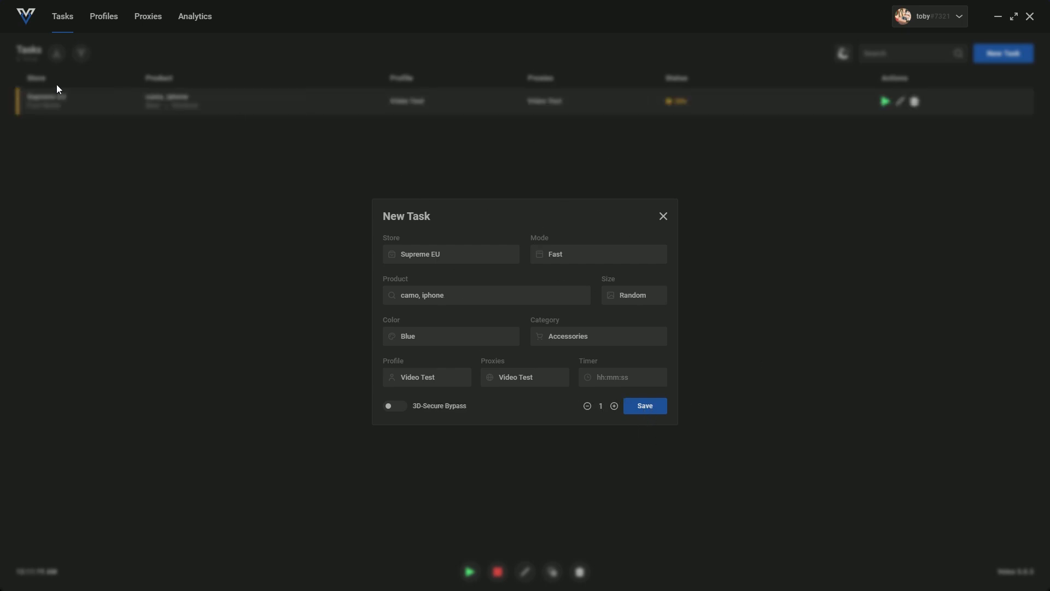
Close New Task, then open and close Edit Task from the row pencil and toolbar pencil
left_click(663, 217)
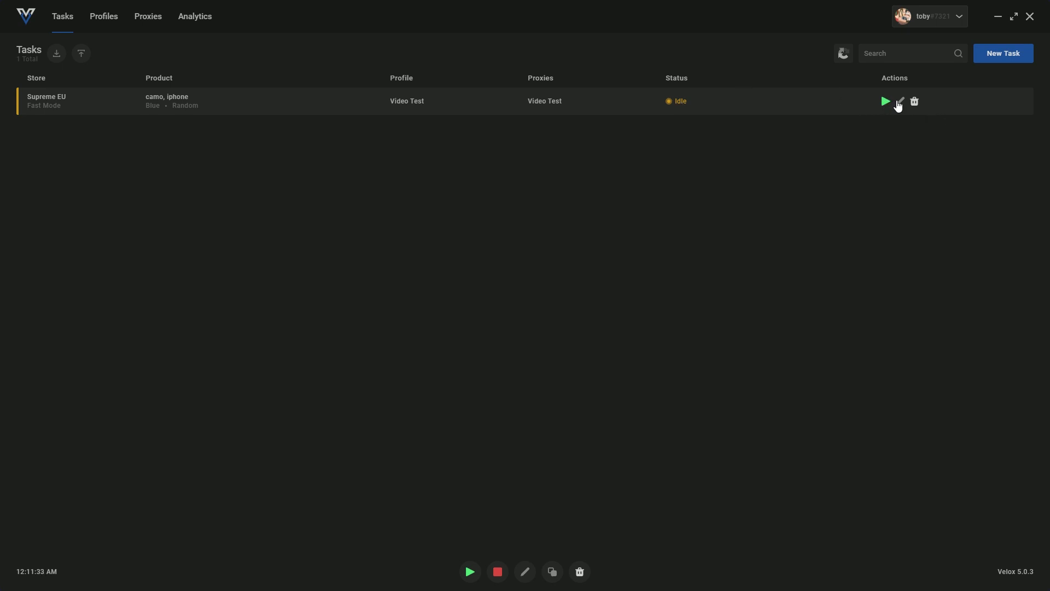
left_click(900, 103)
left_click(663, 217)
left_click(523, 571)
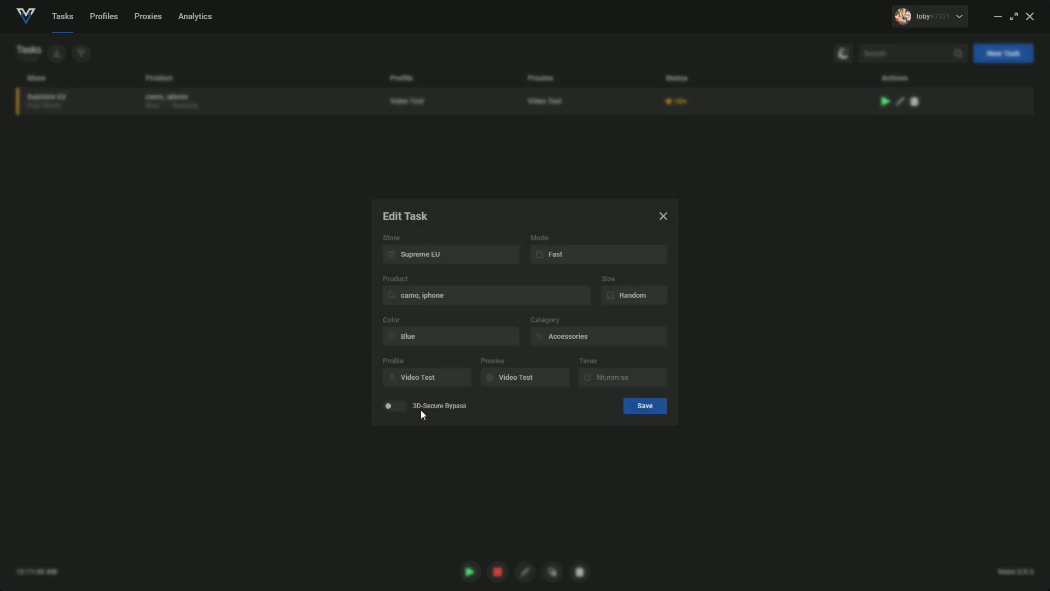
left_click(664, 218)
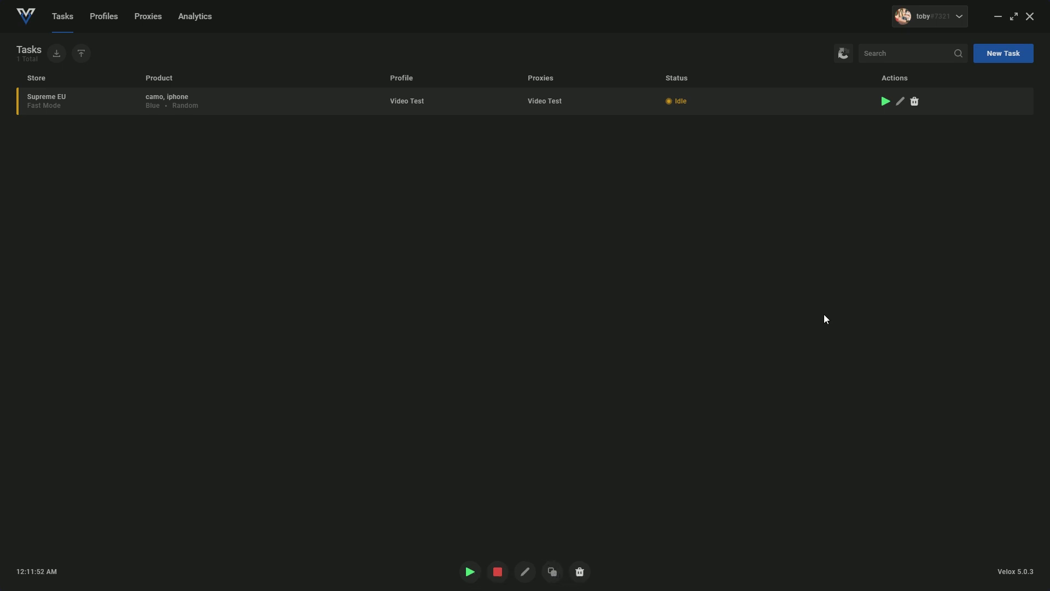
Add a new captcha solver from the captcha list beside Search
left_click(845, 54)
mouse_move(841, 53)
left_click(852, 95)
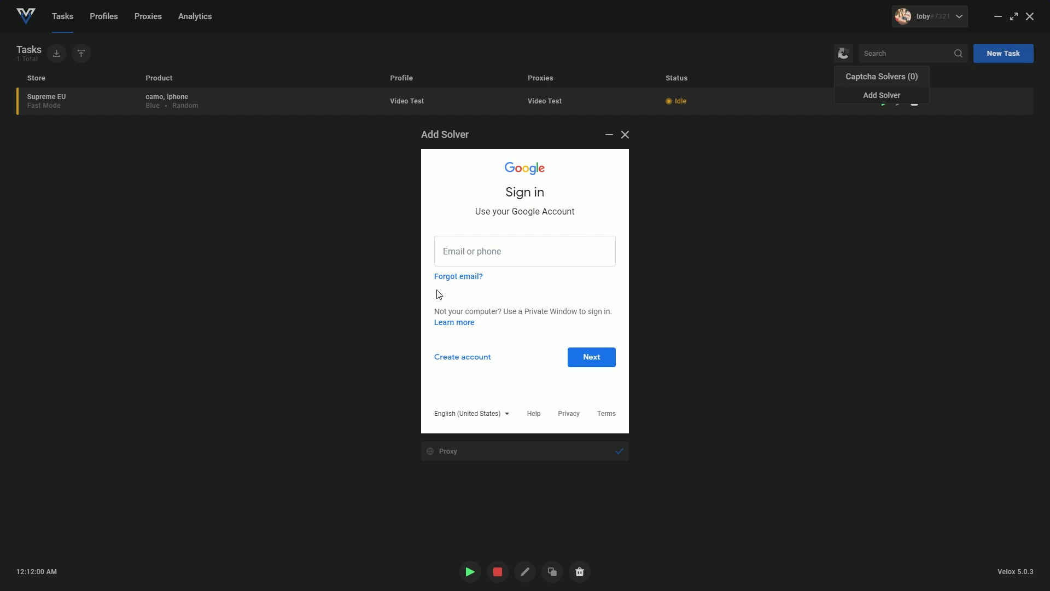
Finish the solver's Google sign-in and open its Captcha Solver window
left_click_drag(485, 134, 503, 116)
left_click(550, 432)
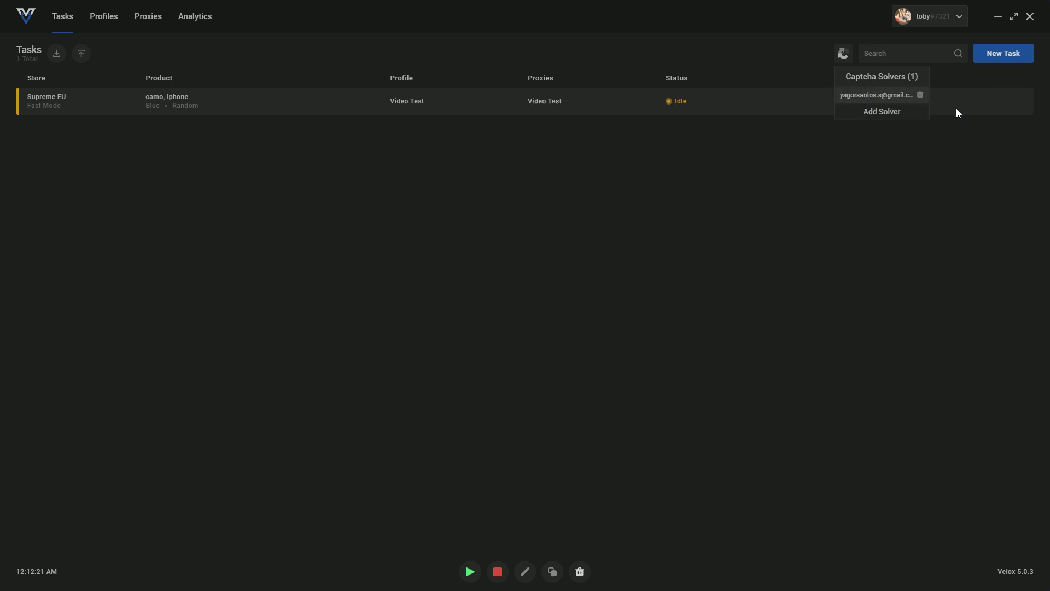
left_click(843, 53)
left_click(843, 53)
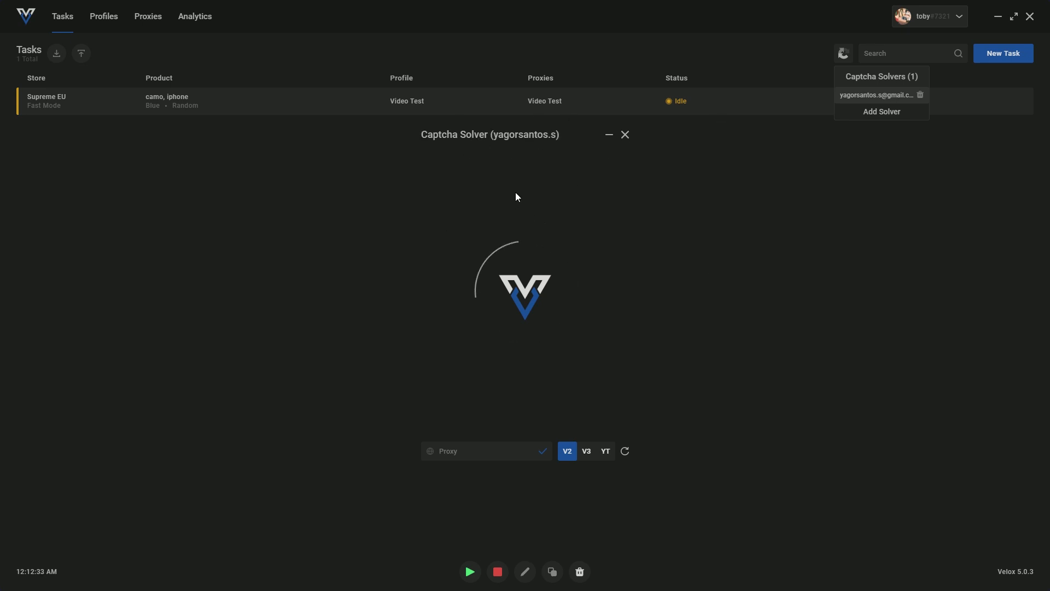
Move the Captcha Solver window up and right, and switch it through V3 and YT back to V2
left_click_drag(540, 135, 642, 99)
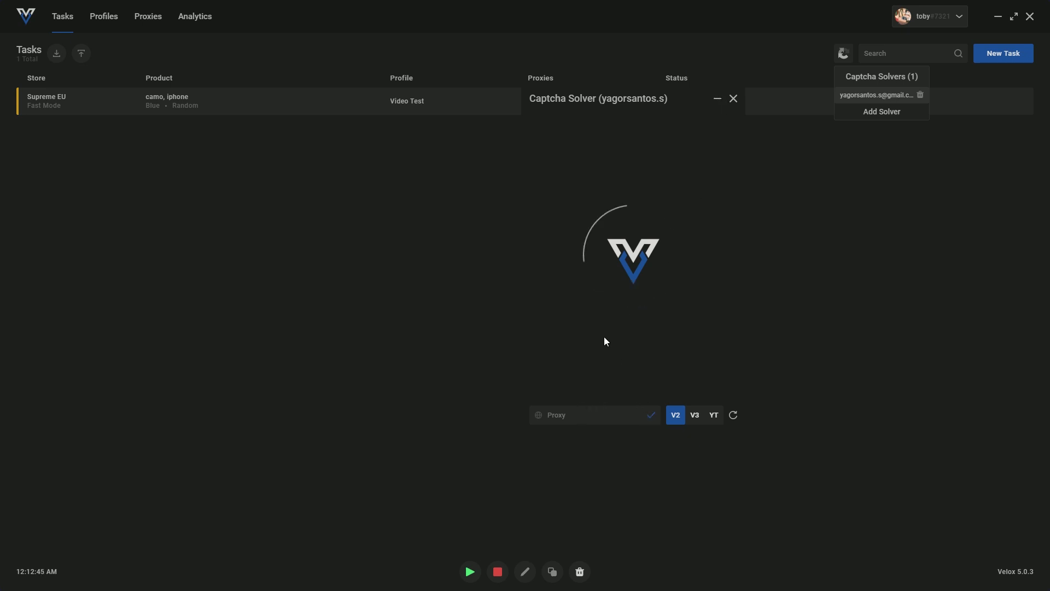
left_click(696, 417)
left_click(714, 420)
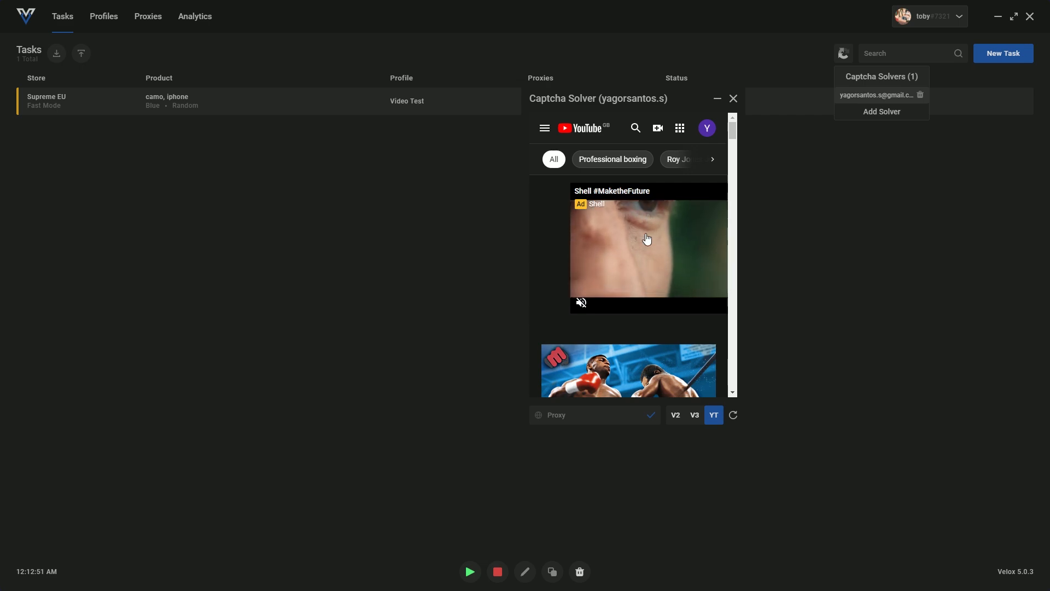
left_click(681, 418)
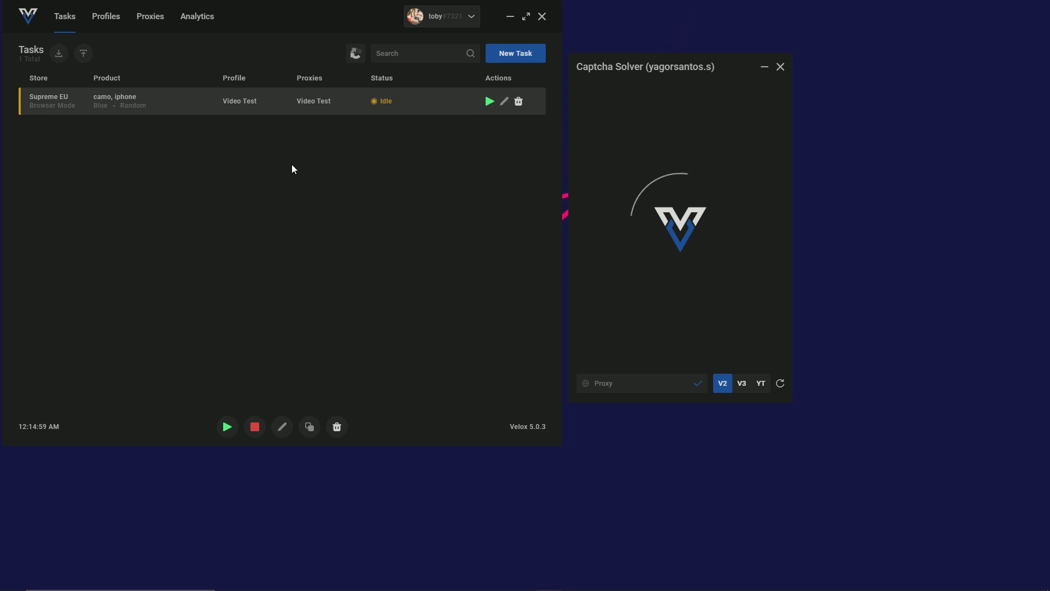
left_click(110, 19)
left_click(144, 20)
left_click(194, 22)
left_click(66, 22)
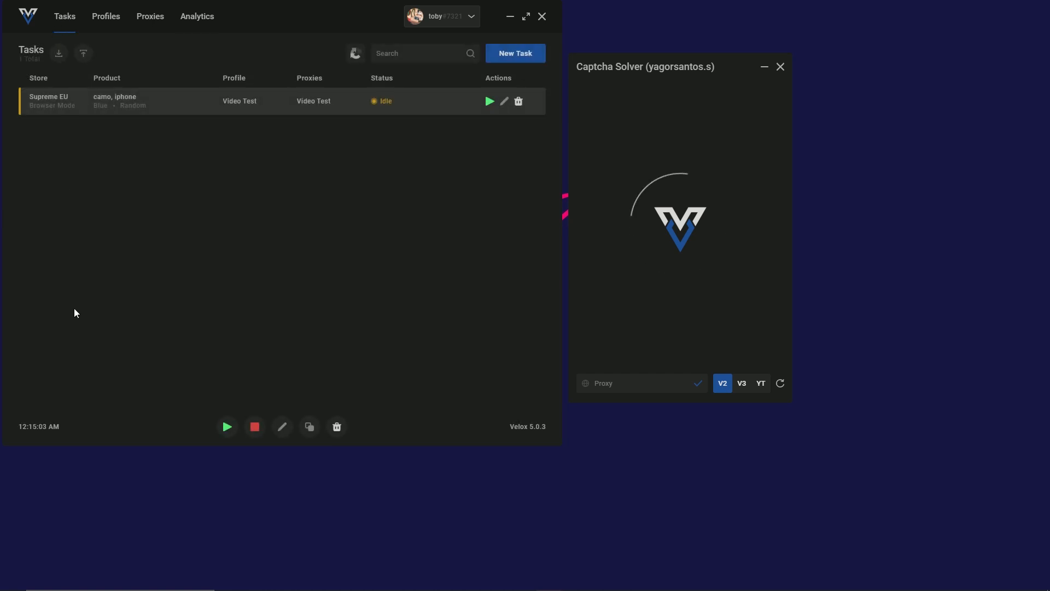